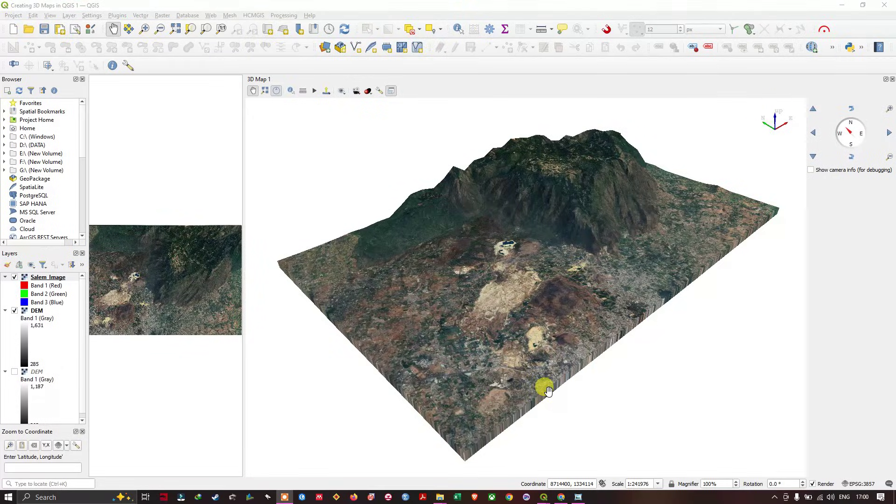
{"action": "scroll", "coordinate": [468, 310], "scroll_direction": "down", "scroll_amount": 1}
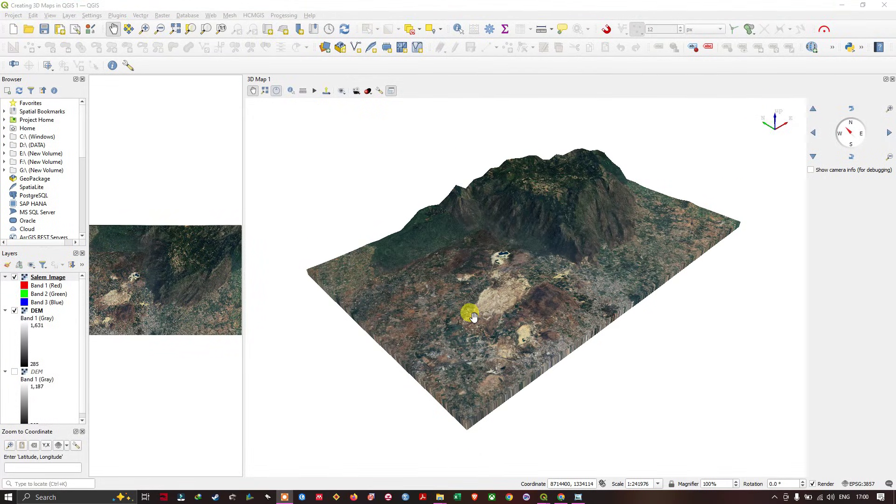
{"action": "scroll", "coordinate": [476, 302], "scroll_direction": "down", "scroll_amount": 1}
{"action": "scroll", "coordinate": [595, 210], "scroll_direction": "up", "scroll_amount": 2}
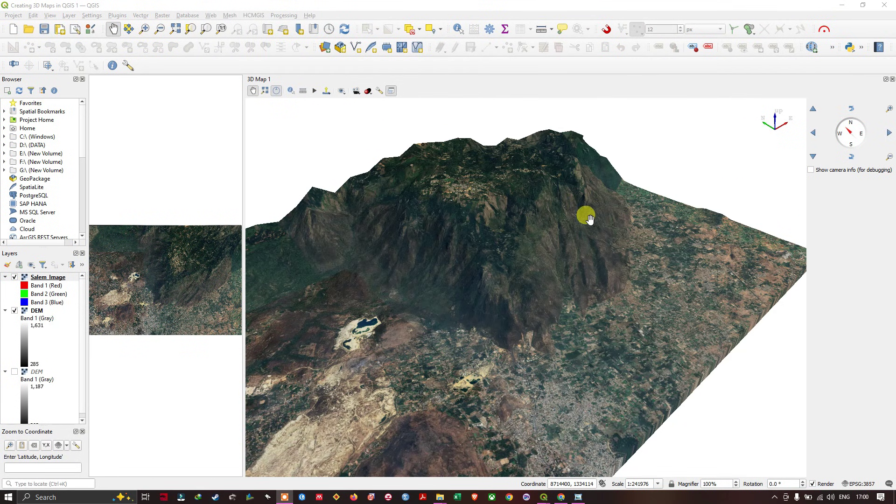
{"action": "scroll", "coordinate": [381, 217], "scroll_direction": "up", "scroll_amount": 2}
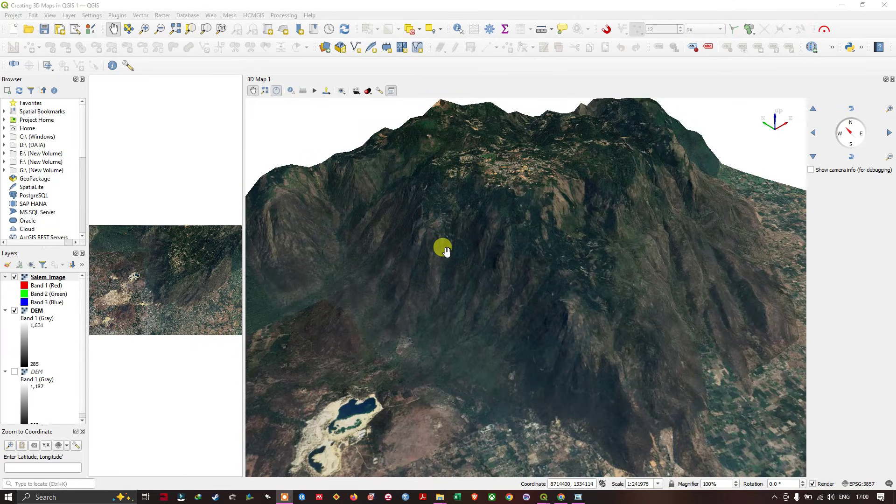
{"action": "scroll", "coordinate": [484, 265], "scroll_direction": "down", "scroll_amount": 1}
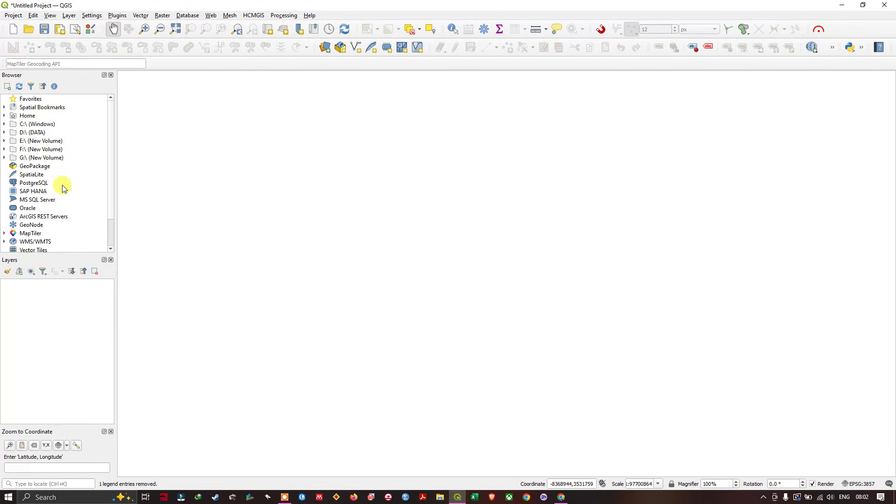
Add the OpenStreetMap basemap from the XYZ Tiles connections to the empty project
{"action": "scroll", "coordinate": [60, 189], "scroll_direction": "down", "scroll_amount": 2}
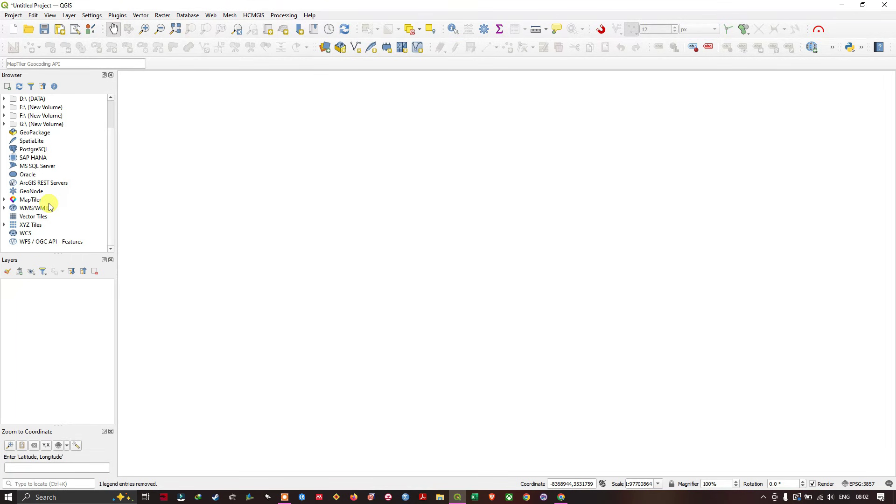
{"action": "left_click", "coordinate": [4, 225]}
{"action": "scroll", "coordinate": [23, 205], "scroll_direction": "down", "scroll_amount": 4}
{"action": "left_click", "coordinate": [46, 232]}
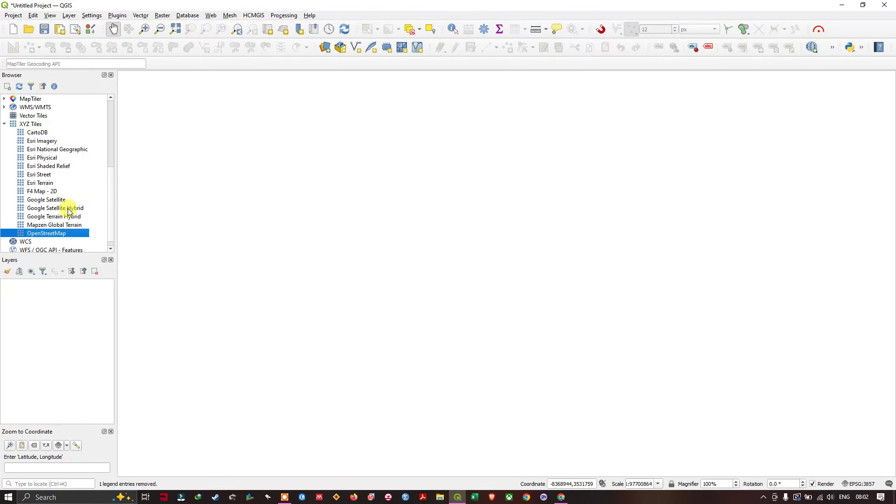
{"action": "left_click_drag", "start_coordinate": [52, 233], "coordinate": [473, 236]}
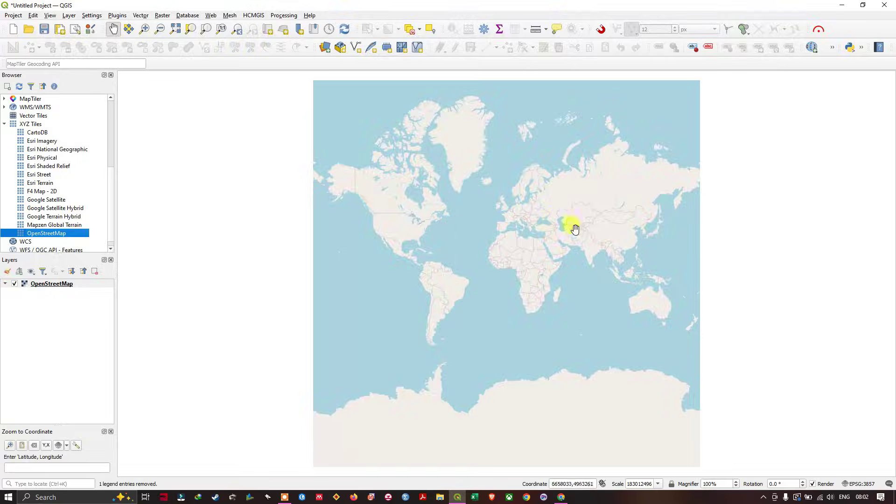
{"action": "scroll", "coordinate": [614, 251], "scroll_direction": "up", "scroll_amount": 2}
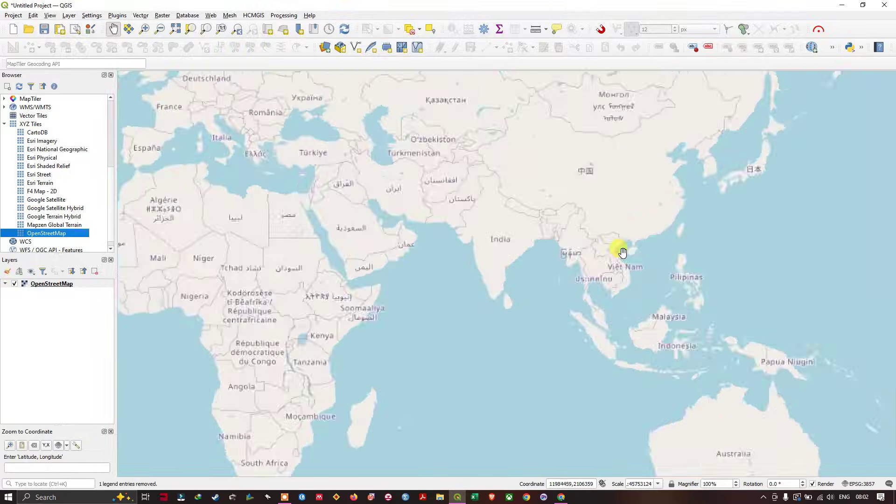
{"action": "scroll", "coordinate": [517, 281], "scroll_direction": "up", "scroll_amount": 5}
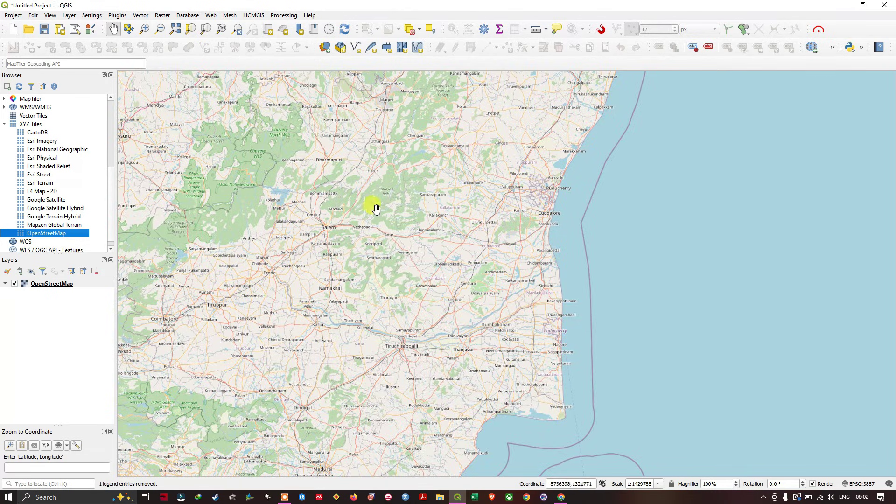
{"action": "left_click_drag", "start_coordinate": [429, 238], "coordinate": [438, 268]}
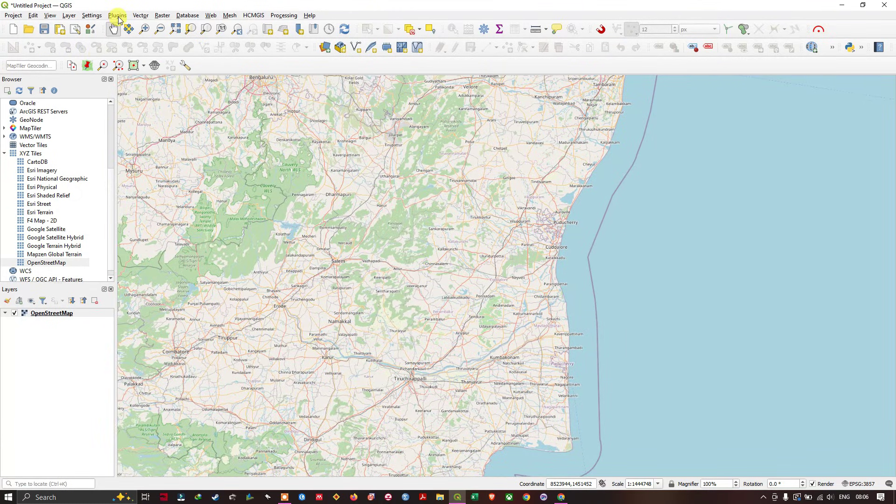
Search the plugin manager for Lat Lon Tools, check its installation status and read its description
{"action": "left_click", "coordinate": [117, 15]}
{"action": "left_click", "coordinate": [125, 26]}
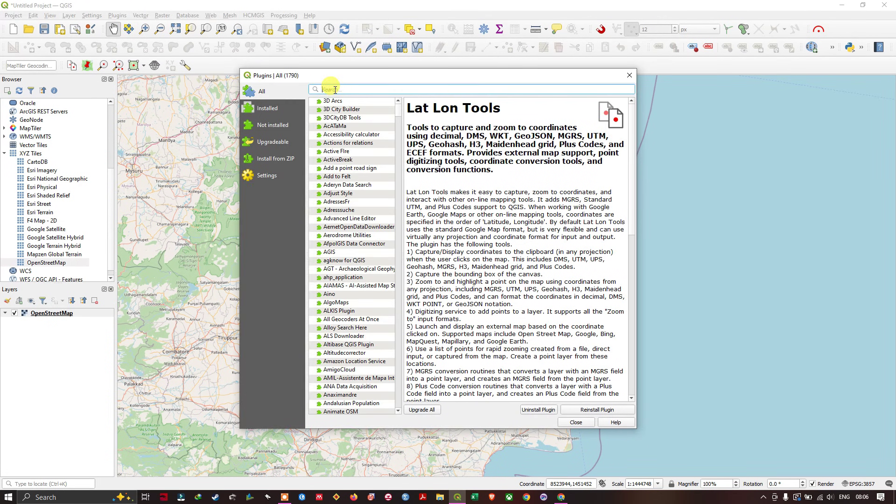
{"action": "type", "text": "Lat Lon Tools"}
{"action": "left_click", "coordinate": [340, 102]}
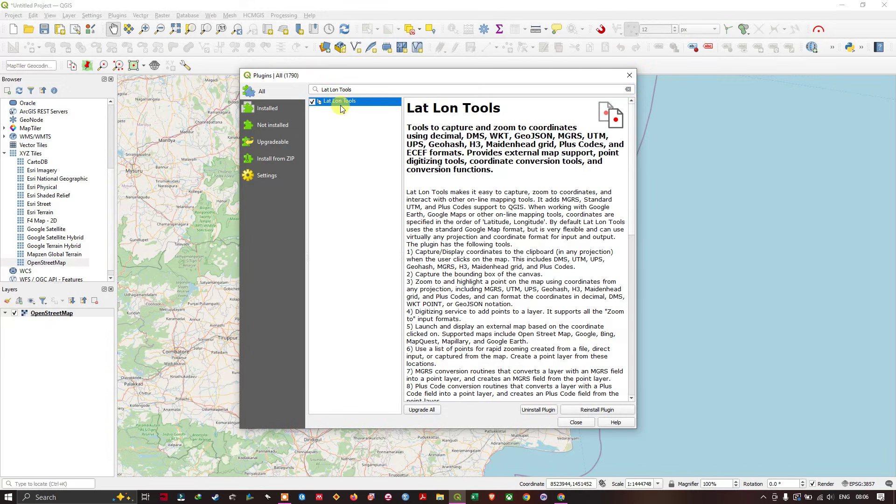
{"action": "scroll", "coordinate": [527, 261], "scroll_direction": "down", "scroll_amount": 8}
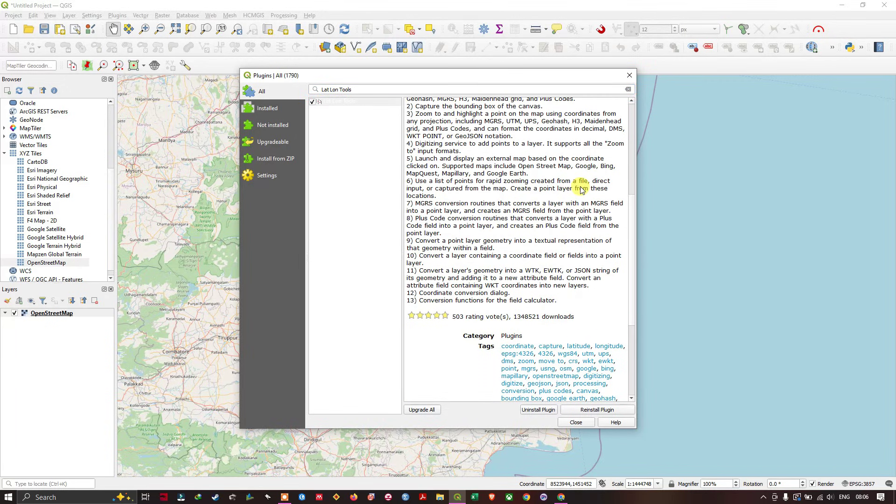
{"action": "left_click", "coordinate": [628, 76]}
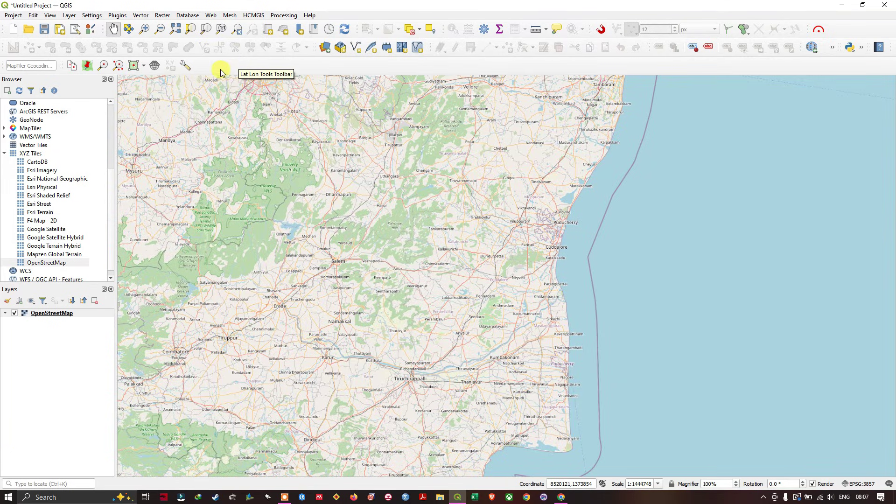
Zoom the map to the coordinate 11.676390496574646, 78.16463768136998 using Lat Lon Tools
{"action": "right_click", "coordinate": [238, 63]}
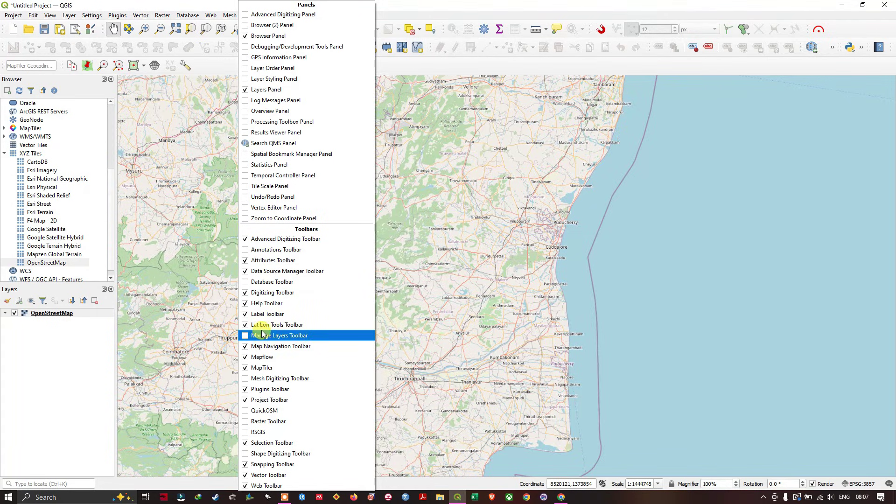
{"action": "left_click", "coordinate": [102, 67]}
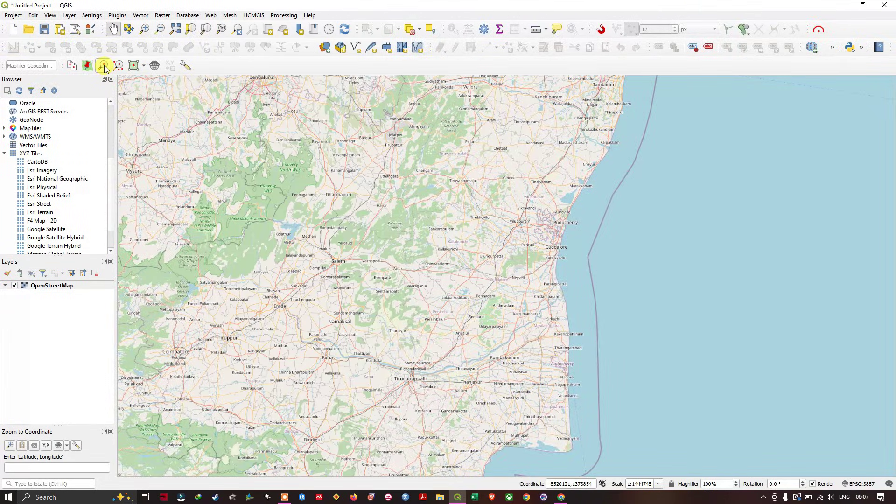
{"action": "left_click", "coordinate": [44, 468]}
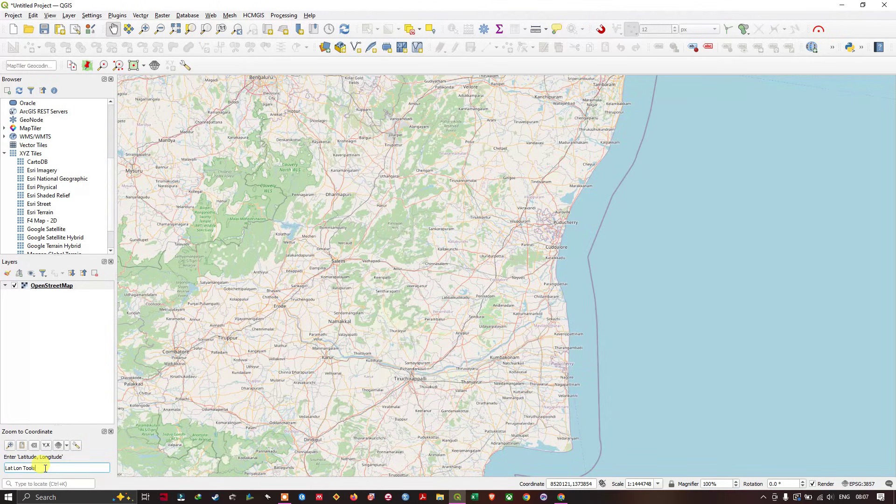
{"action": "left_click_drag", "start_coordinate": [43, 466], "coordinate": [6, 468]}
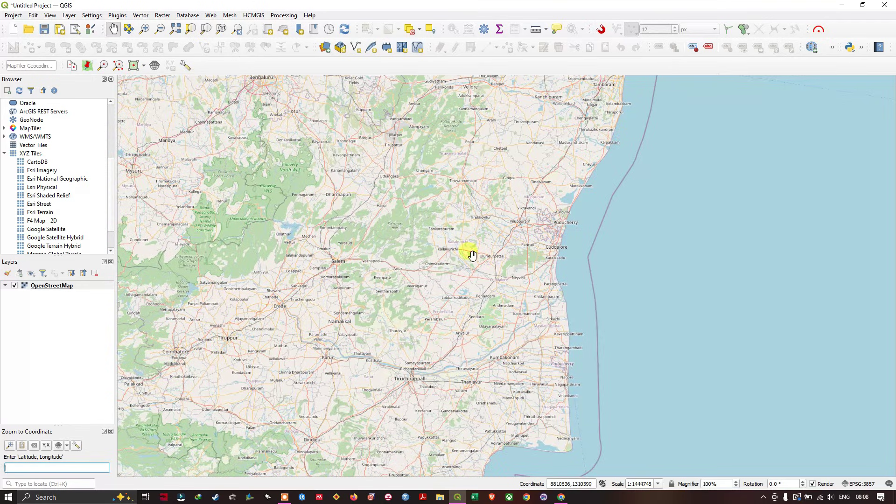
{"action": "left_click", "coordinate": [89, 470]}
{"action": "type", "text": "11.676390496574646, 78.1646376886998"}
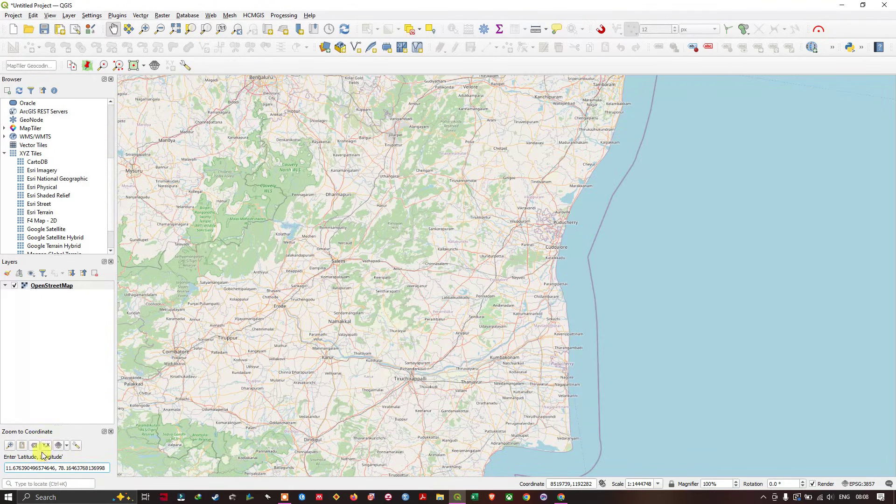
{"action": "left_click", "coordinate": [10, 445]}
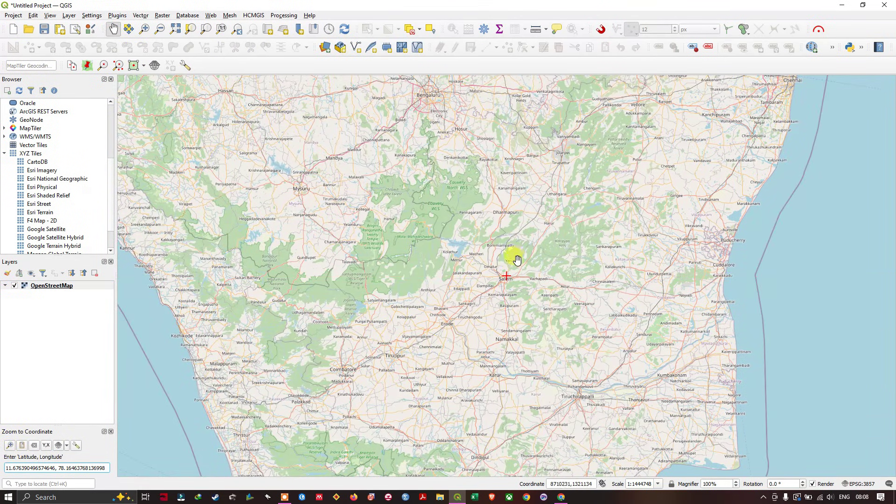
{"action": "scroll", "coordinate": [511, 269], "scroll_direction": "up", "scroll_amount": 3}
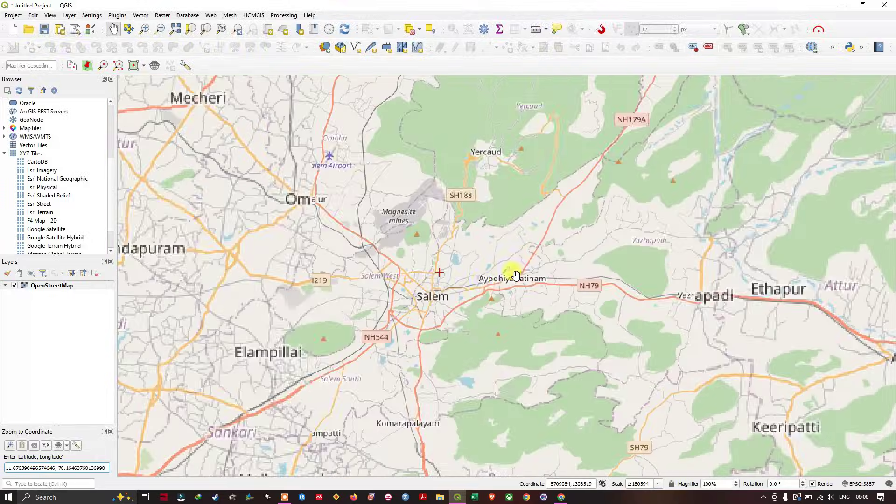
{"action": "scroll", "coordinate": [430, 267], "scroll_direction": "up", "scroll_amount": 1}
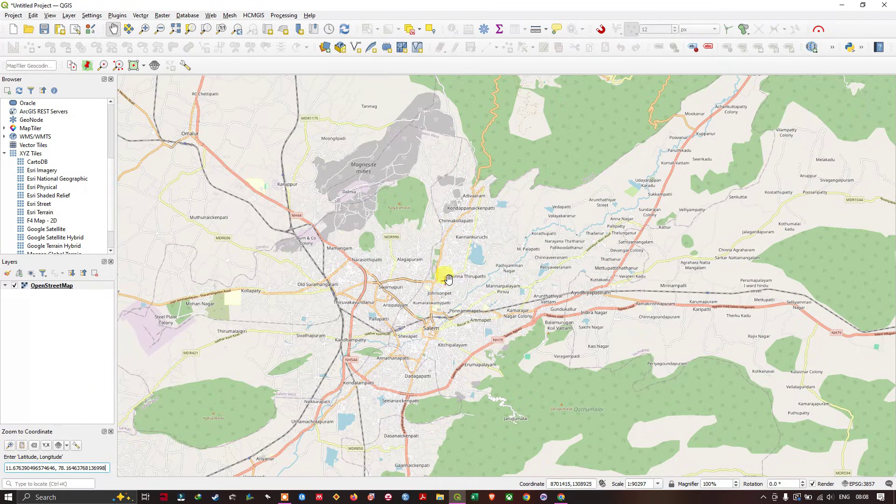
{"action": "key", "text": "Return"}
Add the Google Satellite XYZ tile layer above the OpenStreetMap layer
{"action": "scroll", "coordinate": [68, 222], "scroll_direction": "down", "scroll_amount": 1}
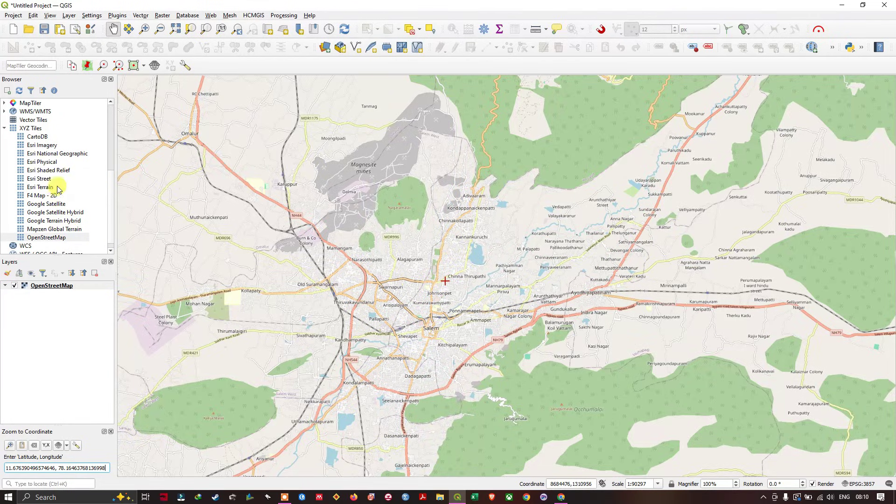
{"action": "left_click_drag", "start_coordinate": [46, 207], "coordinate": [396, 312]}
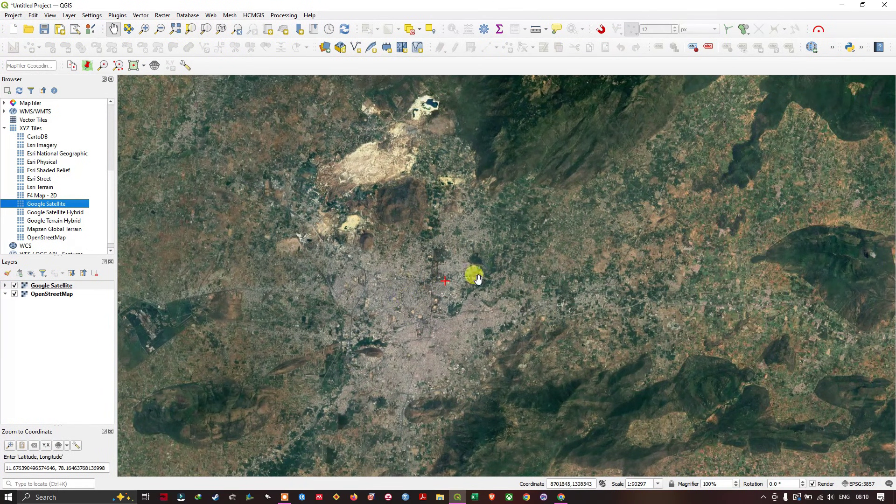
{"action": "left_click_drag", "start_coordinate": [526, 262], "coordinate": [470, 344]}
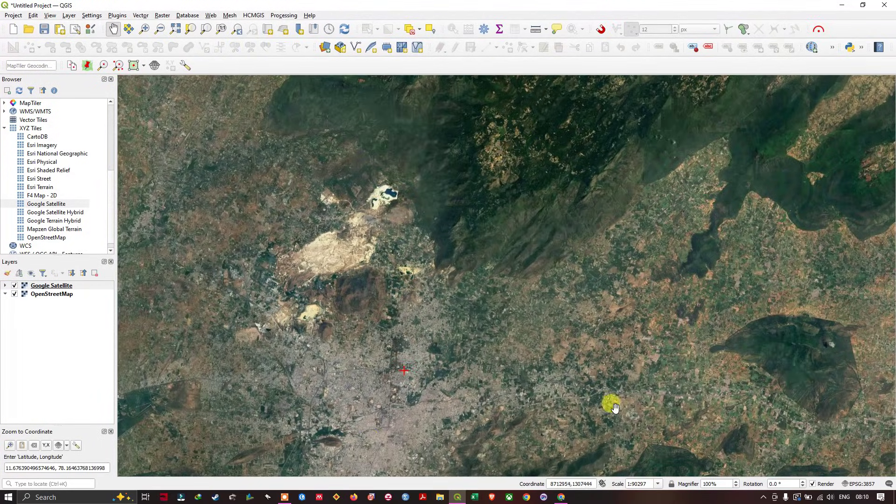
{"action": "left_click_drag", "start_coordinate": [528, 254], "coordinate": [451, 272]}
{"action": "left_click_drag", "start_coordinate": [511, 369], "coordinate": [544, 304]}
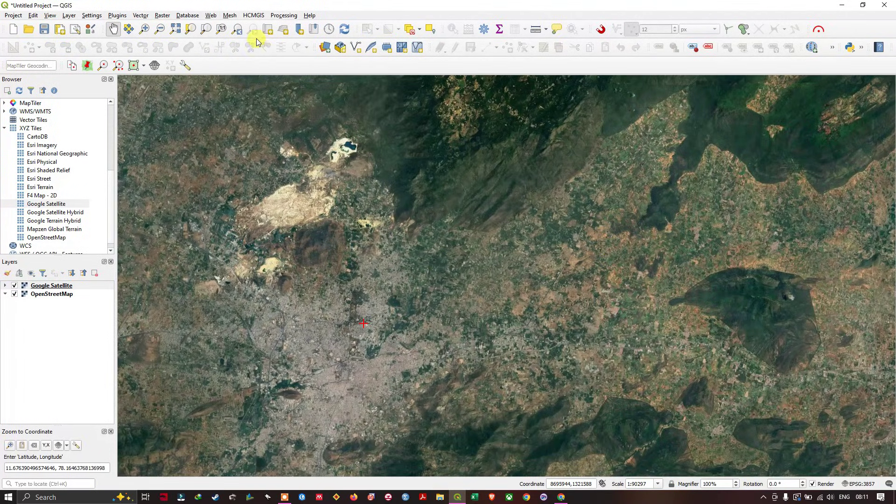
{"action": "left_click", "coordinate": [253, 16]}
{"action": "mouse_move", "coordinate": [269, 26]}
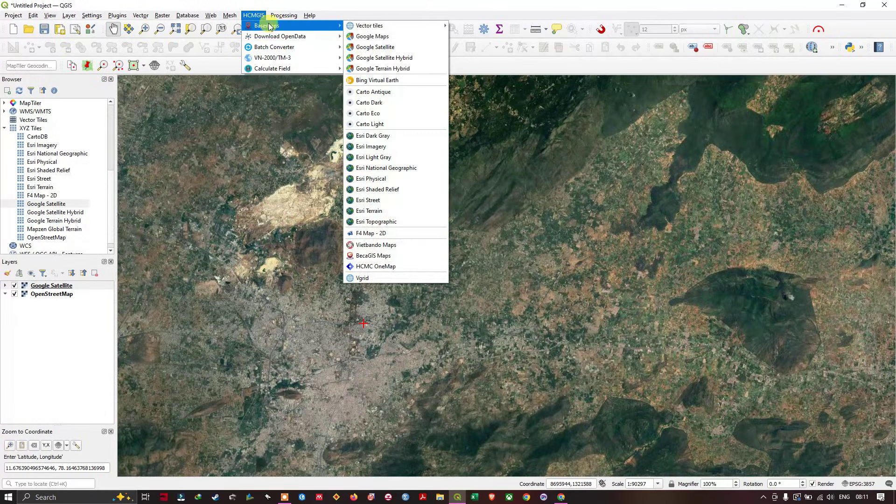
{"action": "mouse_move", "coordinate": [380, 25]}
{"action": "mouse_move", "coordinate": [76, 17]}
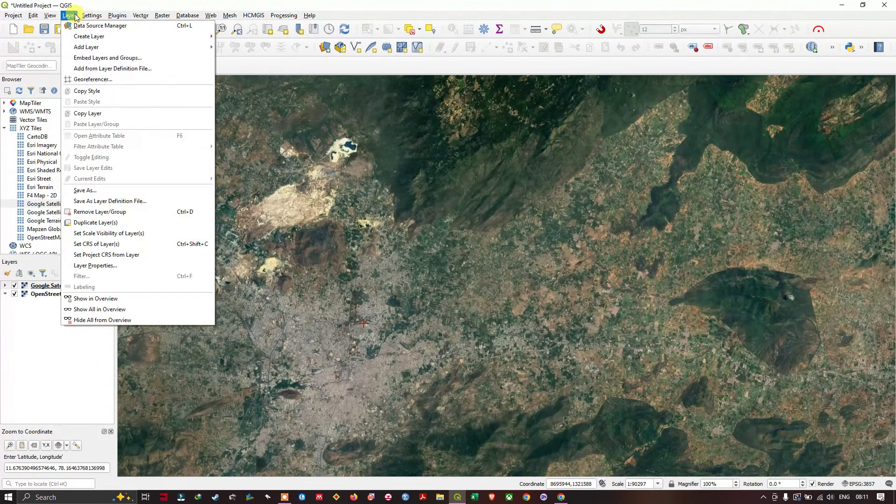
{"action": "mouse_move", "coordinate": [121, 17]}
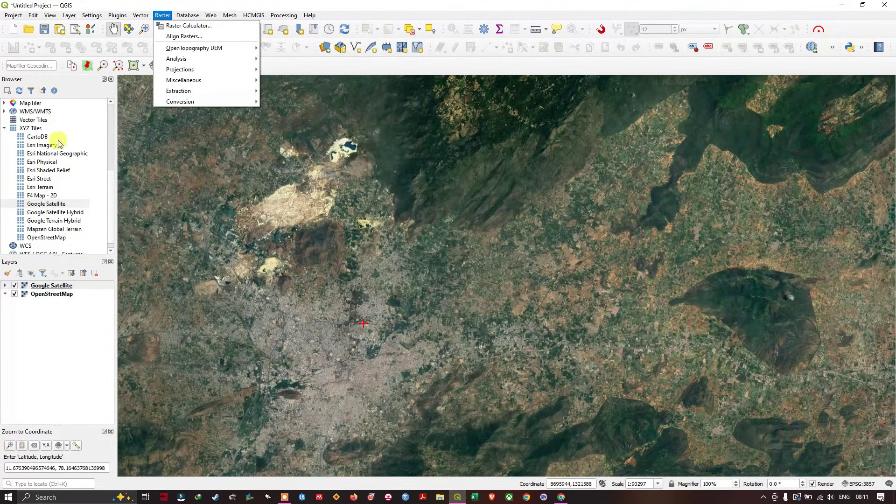
{"action": "left_click", "coordinate": [367, 245]}
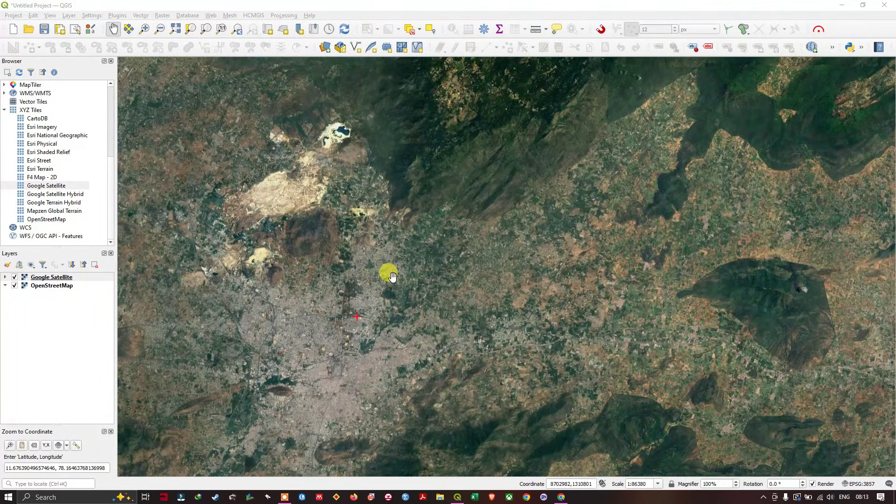
Create a print layout titled Salem_image and add a map of the satellite view that covers the whole page
{"action": "left_click", "coordinate": [59, 30]}
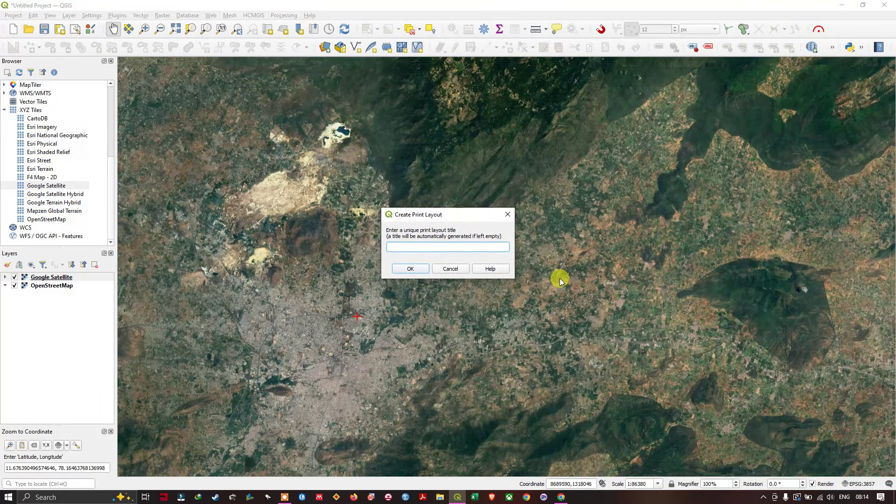
{"action": "type", "text": "Salem_image"}
{"action": "left_click", "coordinate": [410, 269]}
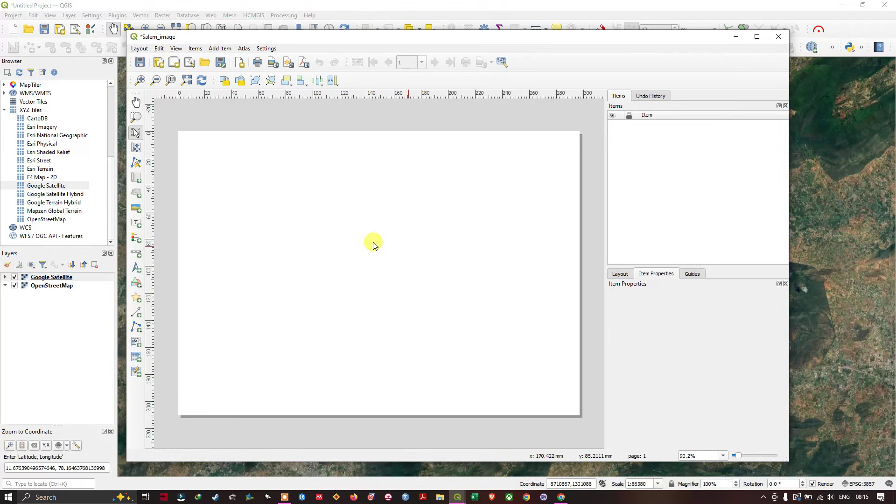
{"action": "left_click", "coordinate": [135, 181]}
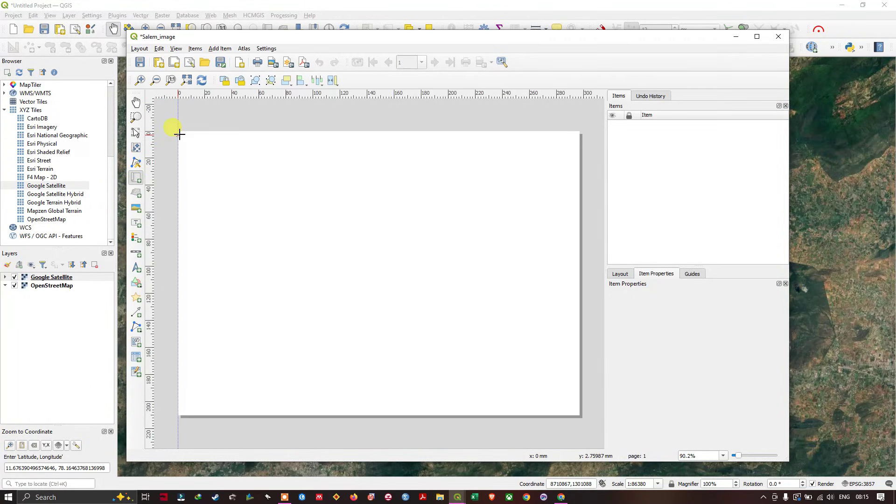
{"action": "left_click_drag", "start_coordinate": [178, 130], "coordinate": [578, 415]}
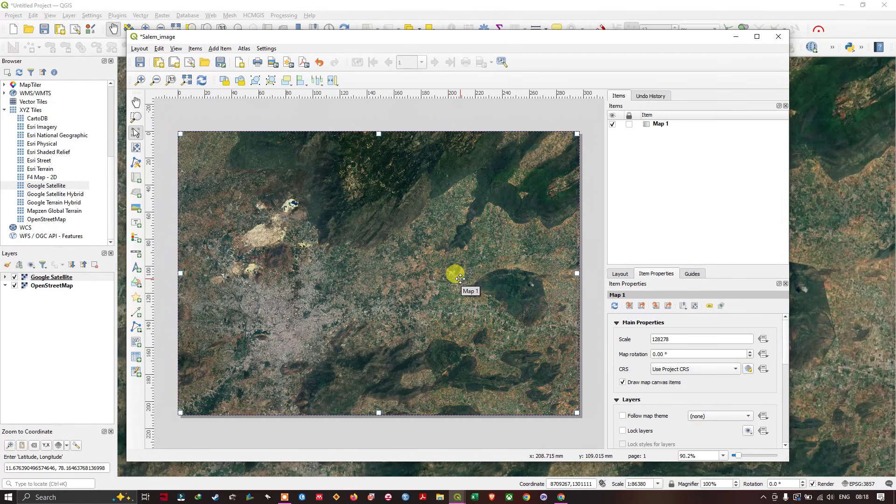
Export the print layout as the TIF image Salem_image in the Terra_spatial\Map folder with a page width of 8192 px
{"action": "left_click", "coordinate": [140, 49]}
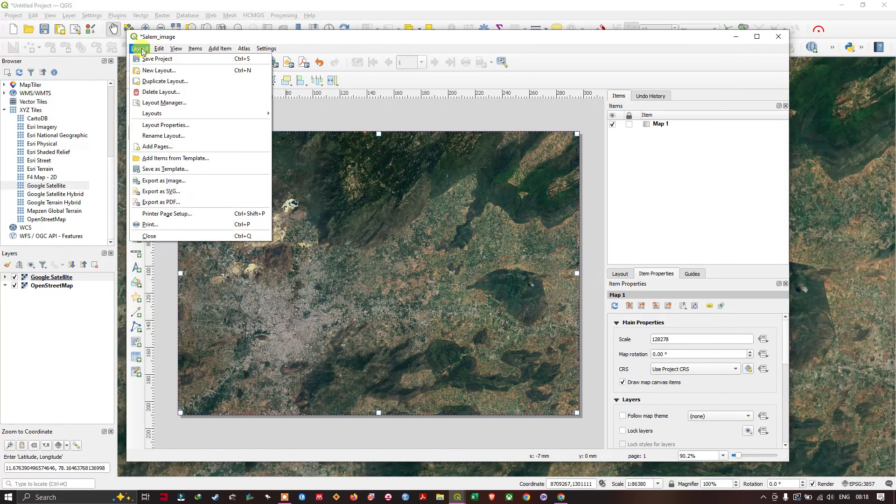
{"action": "left_click", "coordinate": [186, 185]}
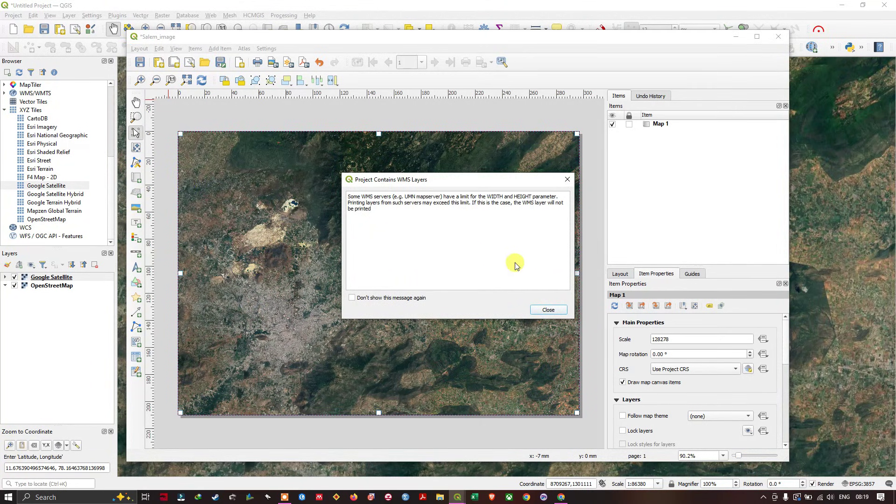
{"action": "left_click", "coordinate": [544, 309]}
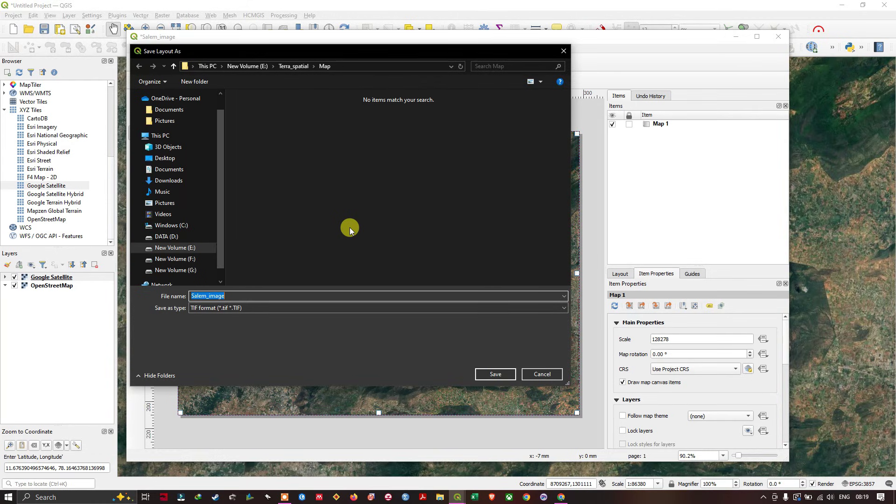
{"action": "left_click", "coordinate": [235, 295]}
{"action": "left_click", "coordinate": [493, 373]}
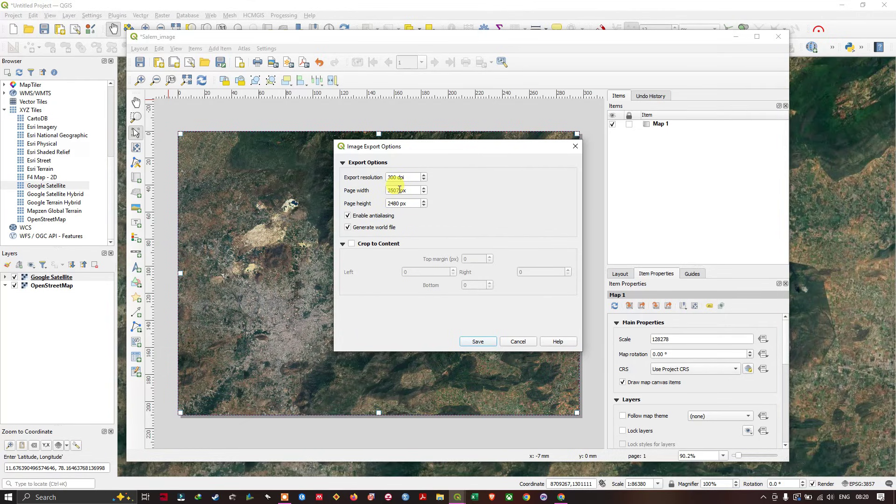
{"action": "left_click_drag", "start_coordinate": [400, 190], "coordinate": [386, 187]}
{"action": "type", "text": "8192"}
{"action": "left_click", "coordinate": [472, 340]}
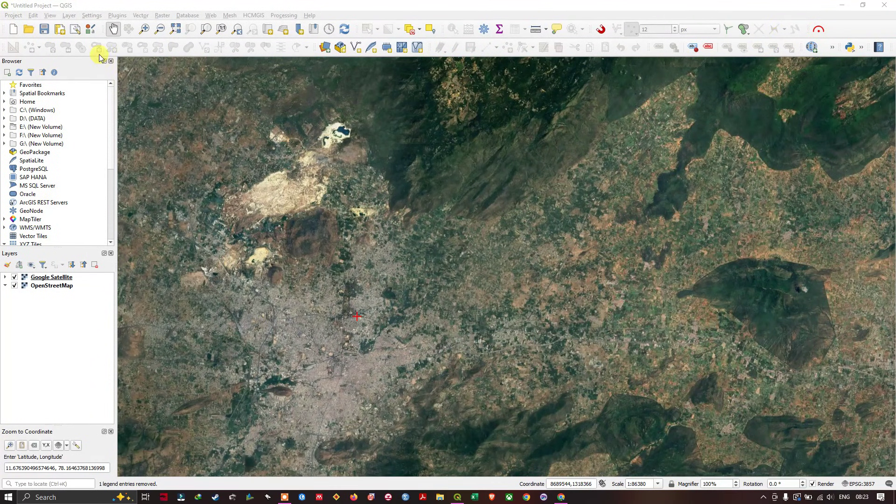
Add the exported Salem_image.tif from the Terra_spatial\Map folder to the project as a raster layer
{"action": "left_click", "coordinate": [69, 15]}
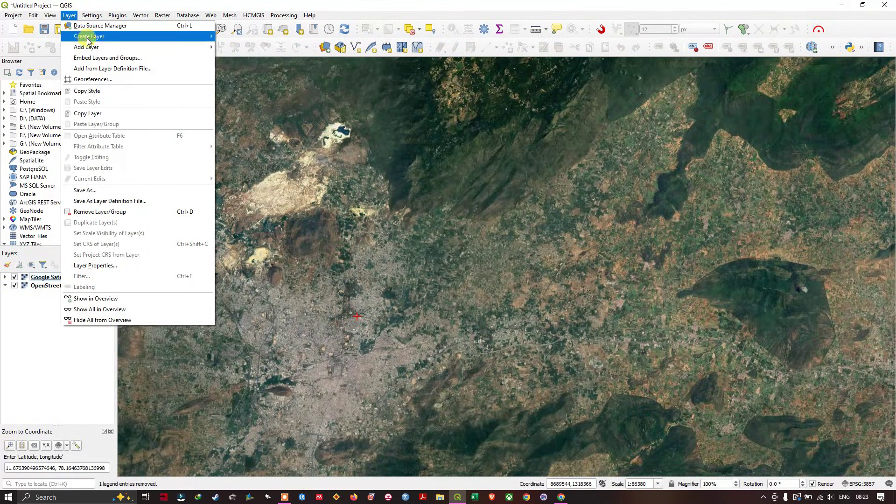
{"action": "mouse_move", "coordinate": [187, 36]}
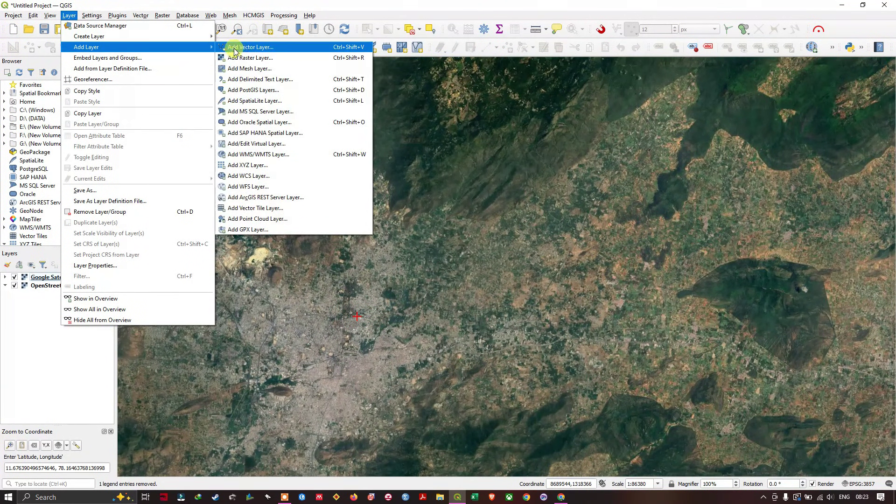
{"action": "left_click", "coordinate": [247, 57]}
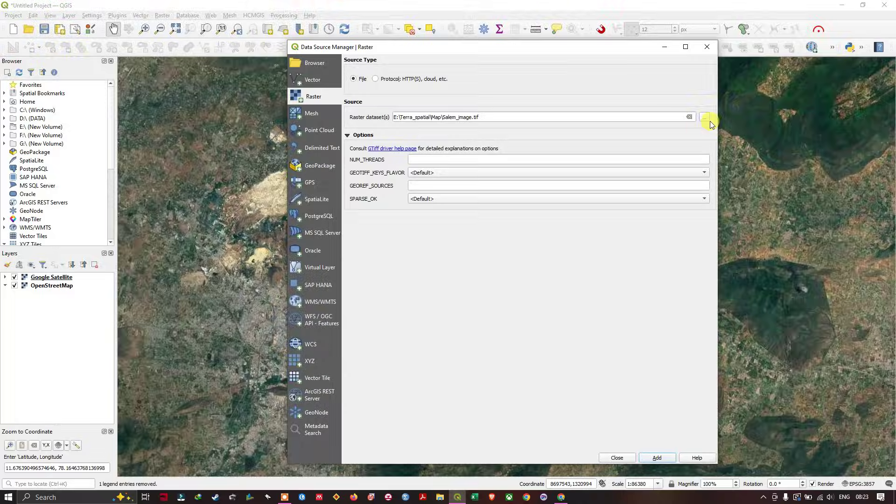
{"action": "left_click", "coordinate": [705, 117]}
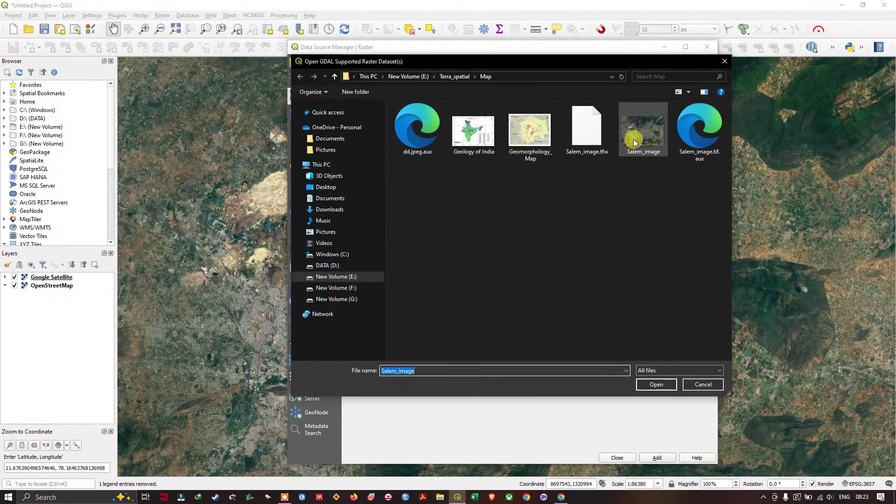
{"action": "left_click", "coordinate": [634, 137]}
{"action": "left_click", "coordinate": [655, 386]}
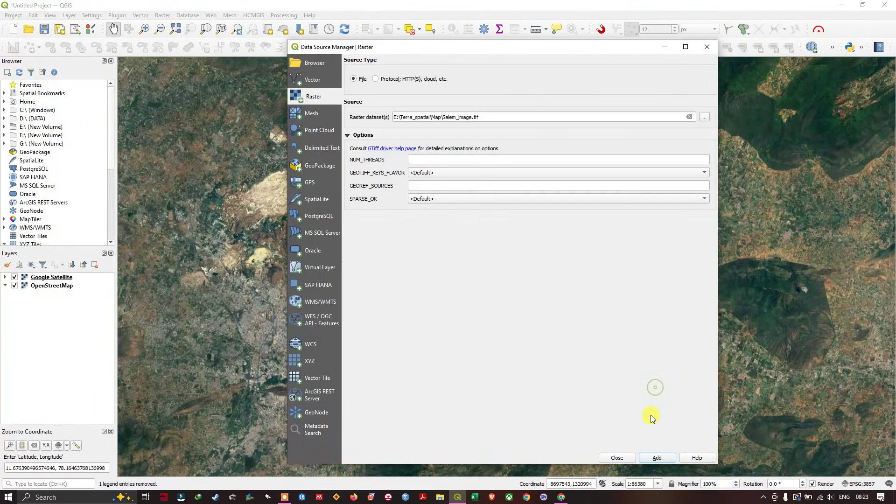
{"action": "left_click", "coordinate": [656, 458]}
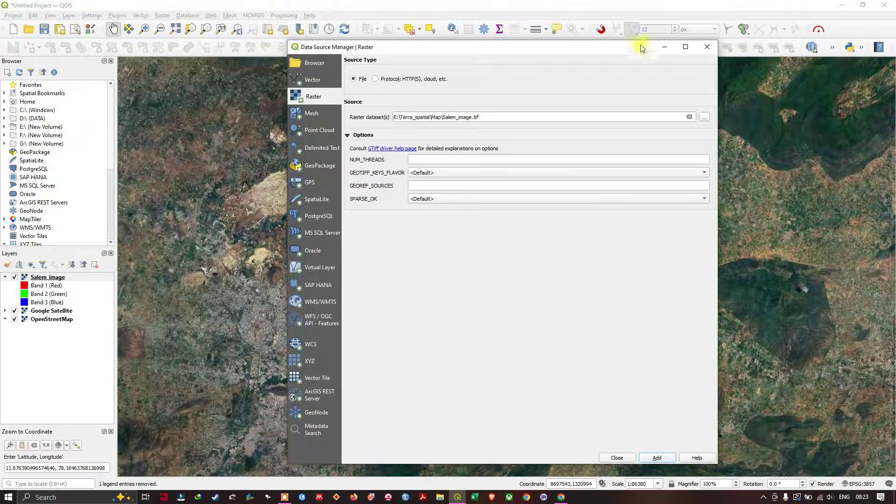
{"action": "left_click", "coordinate": [665, 46]}
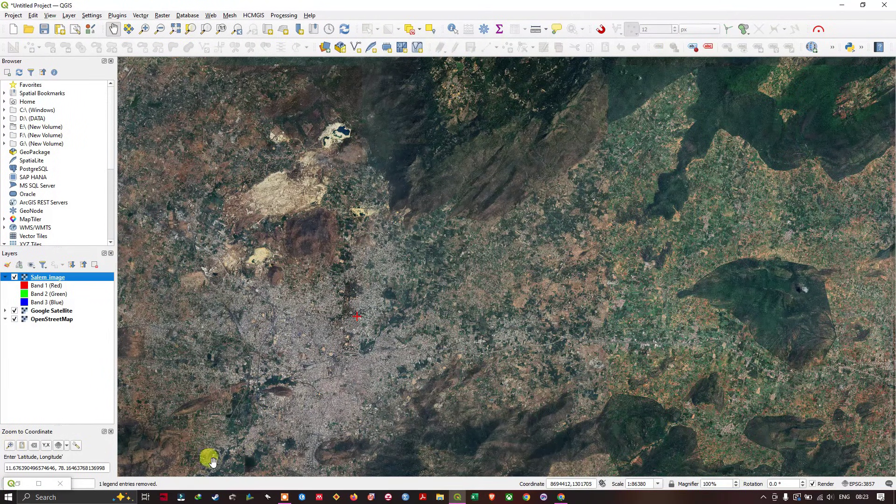
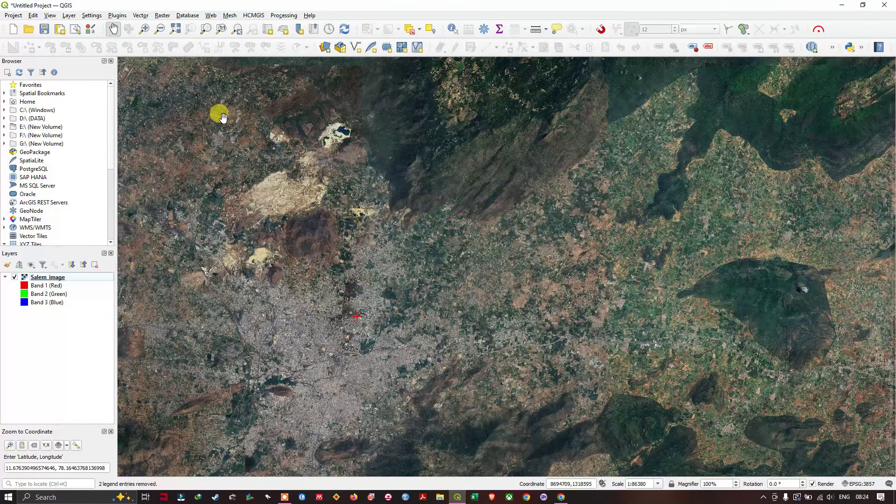
Search the plugin manager for OpenTopography DEM Downloader and check its description and installation status
{"action": "left_click", "coordinate": [117, 16]}
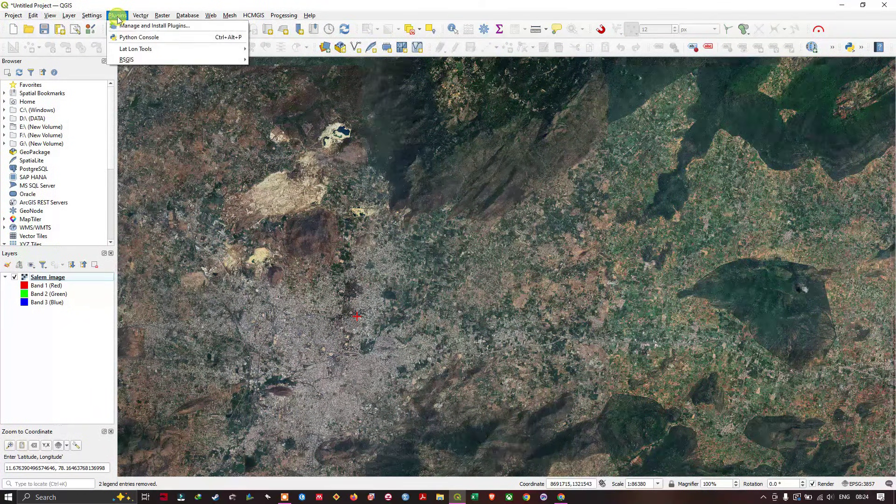
{"action": "left_click", "coordinate": [117, 23]}
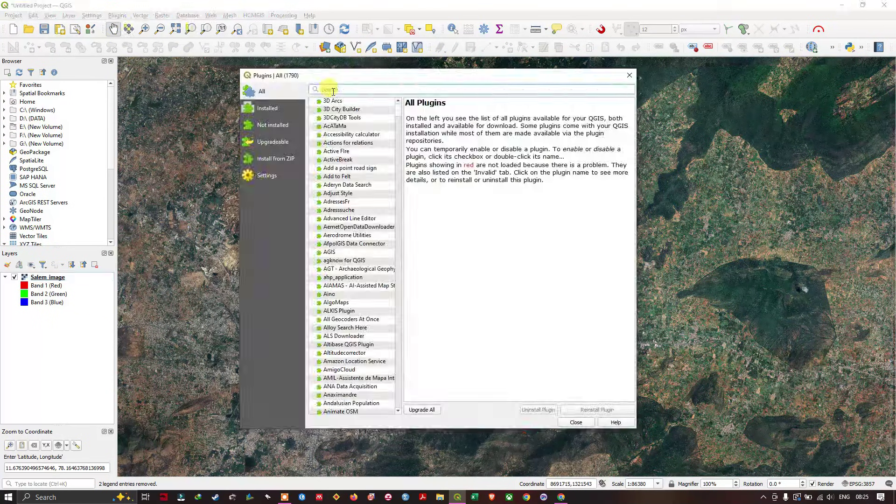
{"action": "type", "text": "OpenTopography DEM Downloader"}
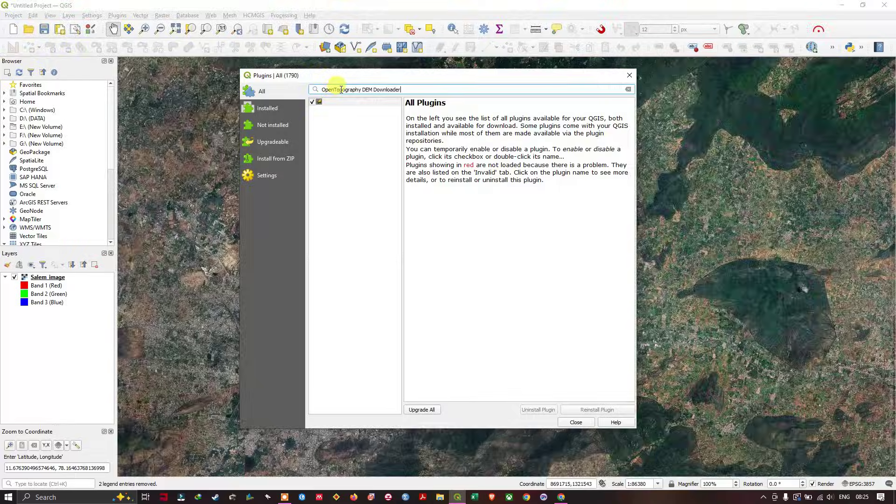
{"action": "left_click", "coordinate": [351, 101]}
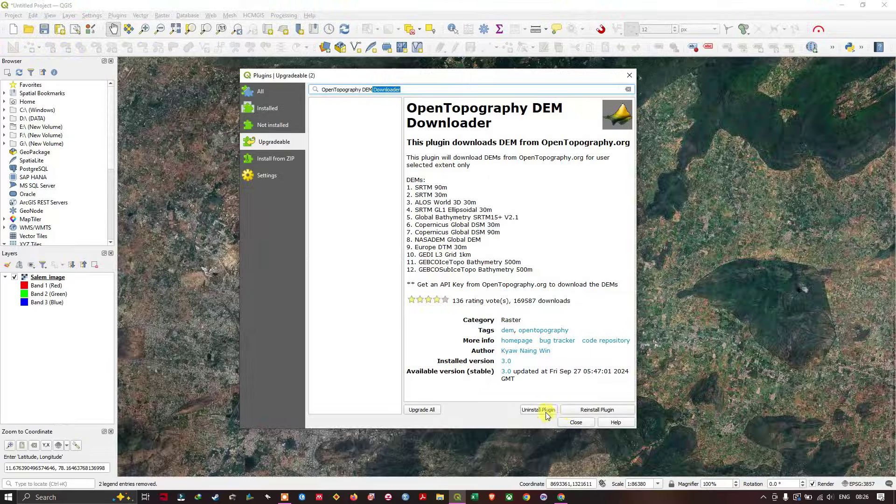
{"action": "left_click", "coordinate": [577, 422]}
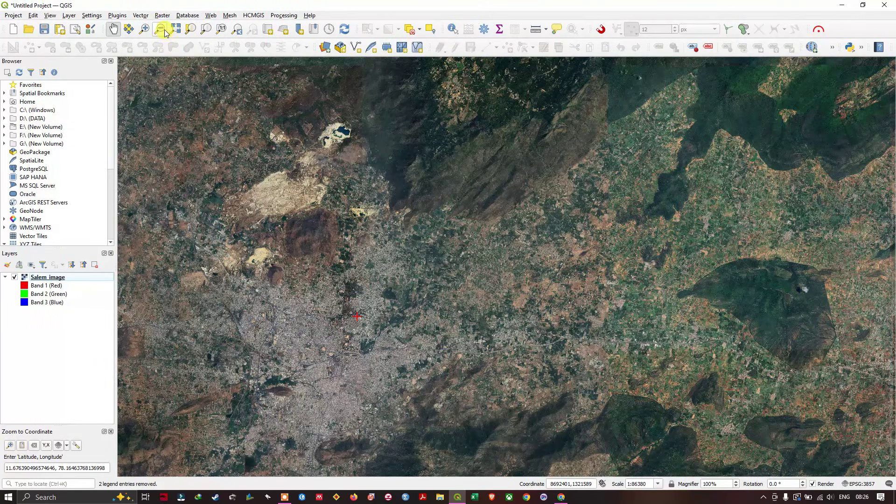
Start the OpenTopography DEM Downloader and choose SRTM 30m as the DEM to download
{"action": "left_click", "coordinate": [162, 15]}
{"action": "mouse_move", "coordinate": [175, 58]}
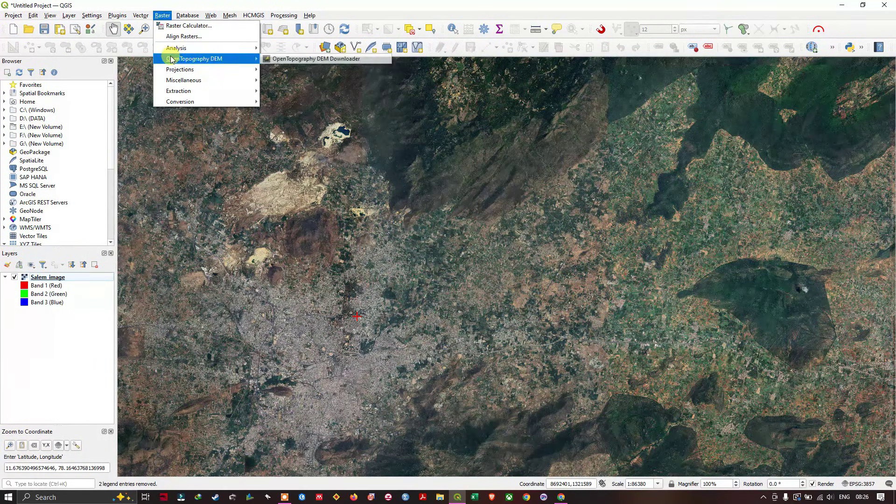
{"action": "left_click", "coordinate": [287, 62]}
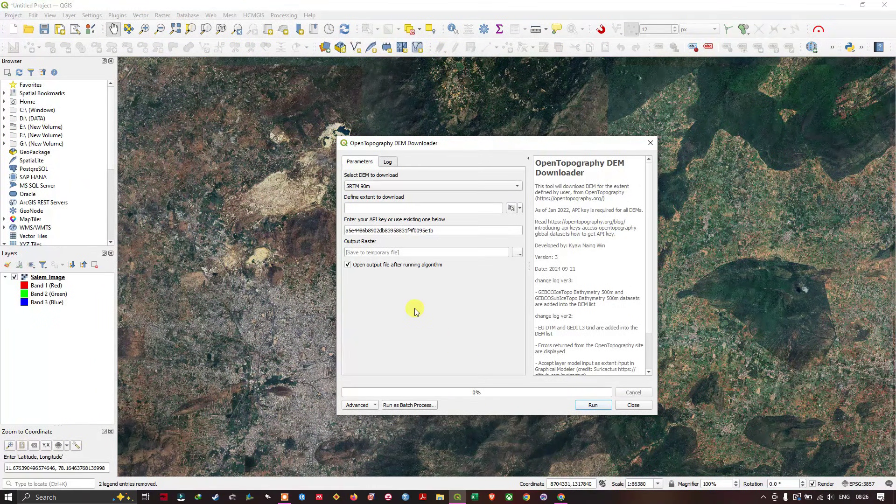
{"action": "left_click", "coordinate": [382, 188]}
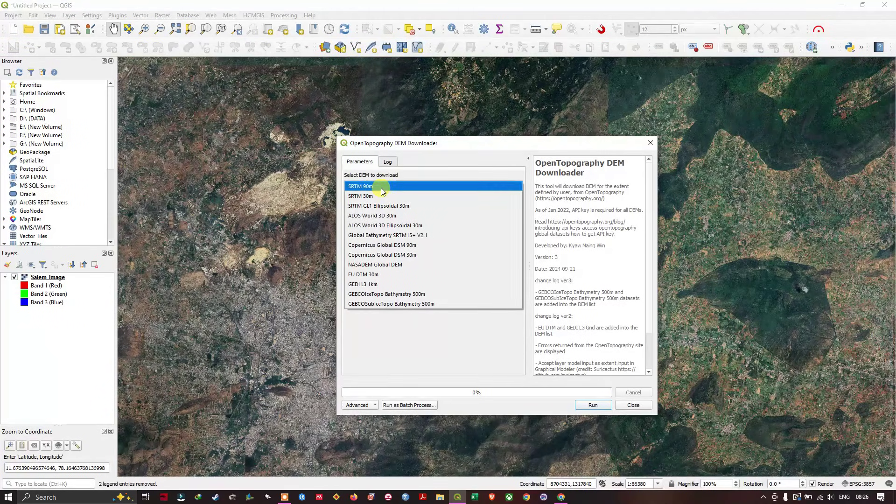
{"action": "left_click", "coordinate": [378, 195]}
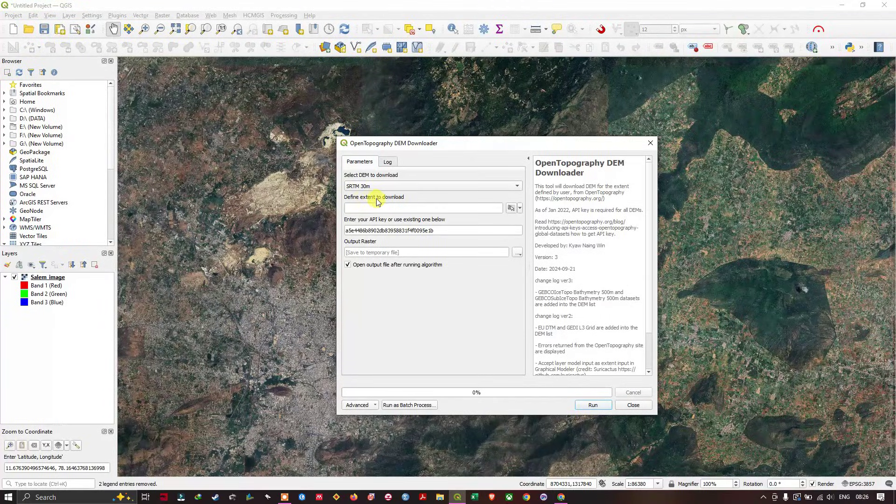
Calculate the DEM download extent from the Salem_image layer
{"action": "left_click", "coordinate": [520, 209]}
{"action": "mouse_move", "coordinate": [523, 224]}
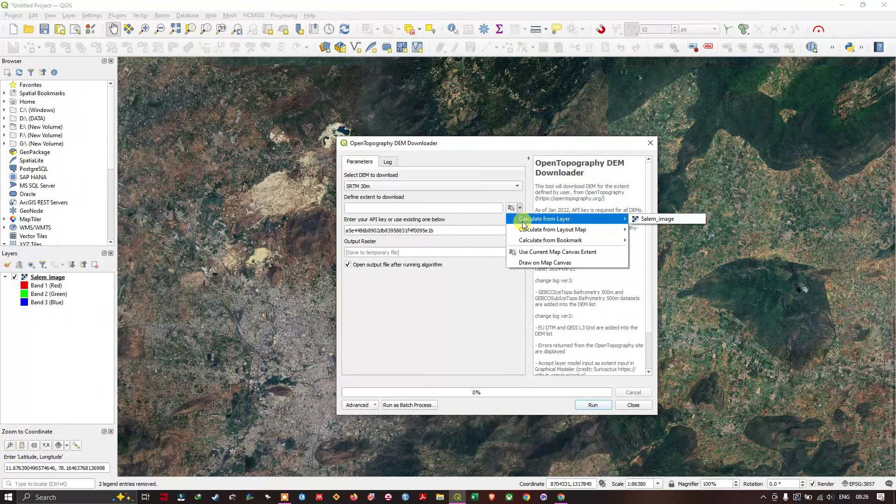
{"action": "left_click", "coordinate": [663, 220]}
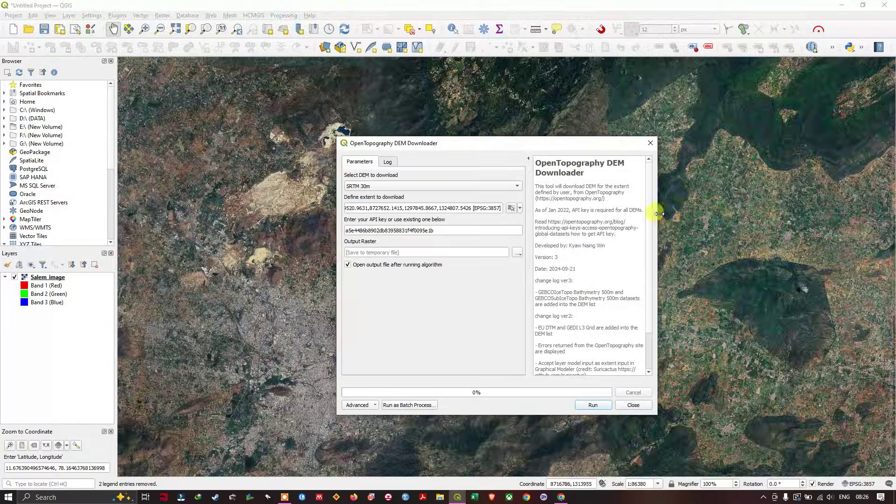
{"action": "left_click", "coordinate": [521, 209]}
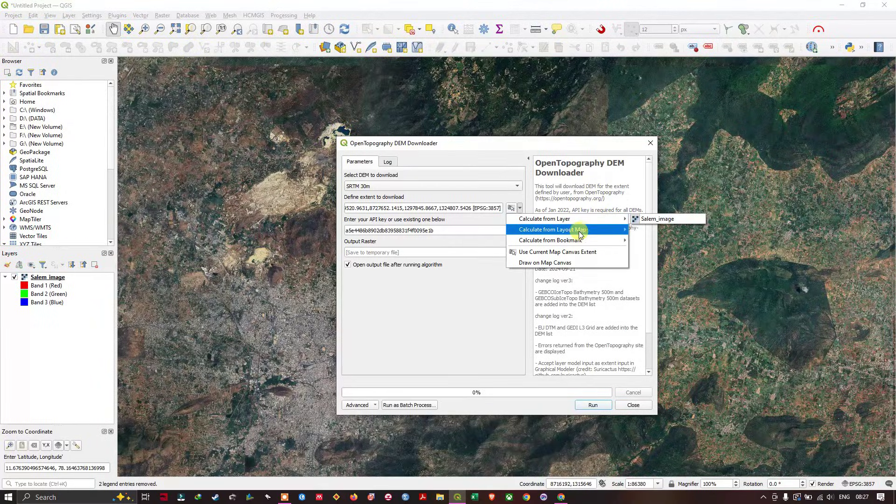
{"action": "mouse_move", "coordinate": [579, 234]}
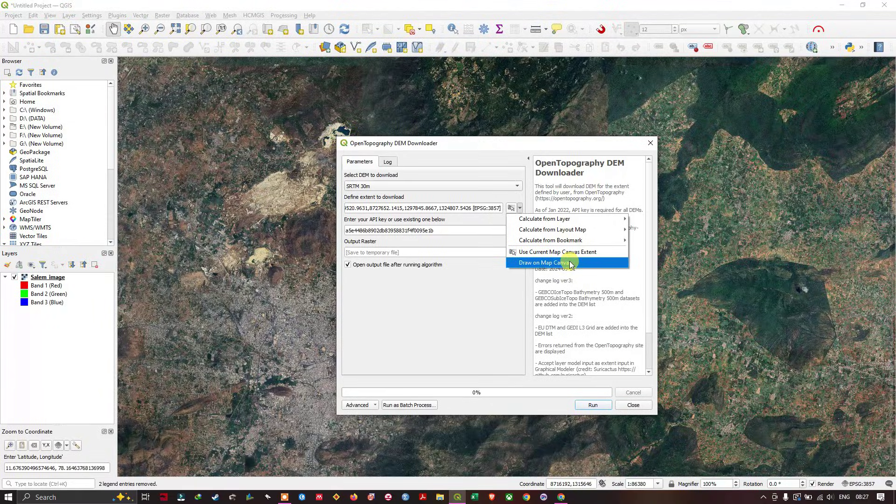
{"action": "mouse_move", "coordinate": [597, 219]}
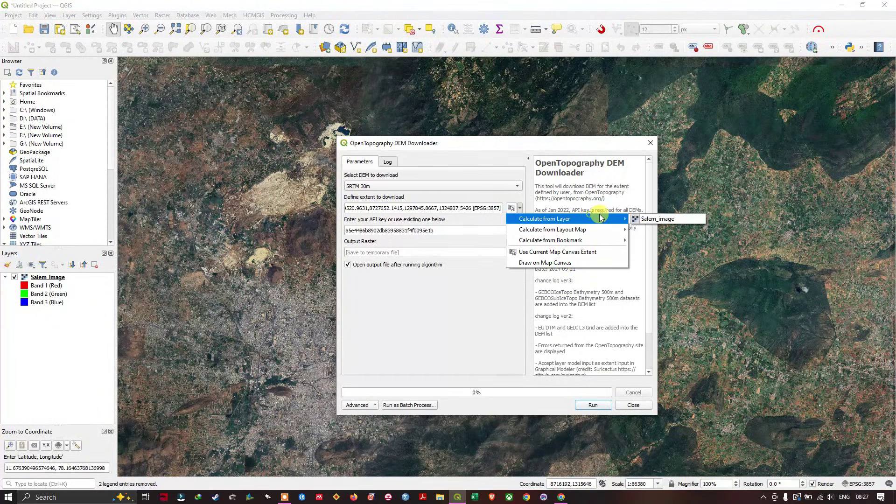
{"action": "left_click", "coordinate": [669, 220]}
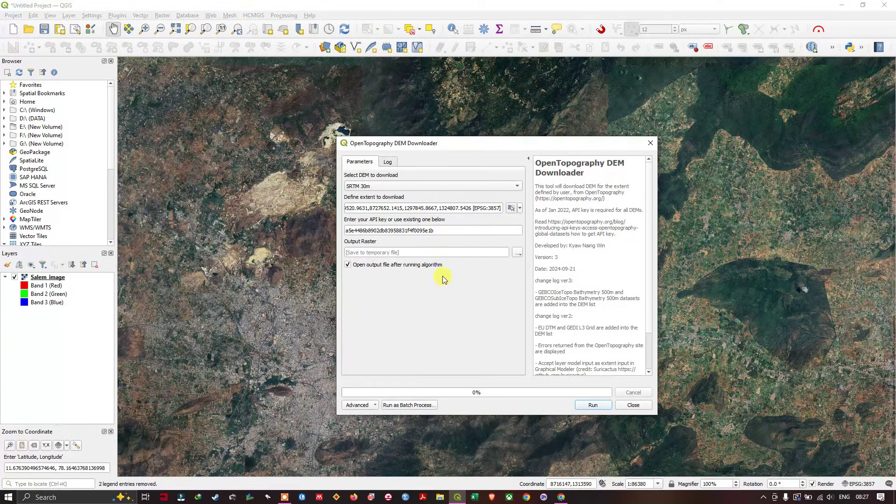
Choose to save the downloader's output raster to a file, using TIF as the file type
{"action": "left_click", "coordinate": [442, 232]}
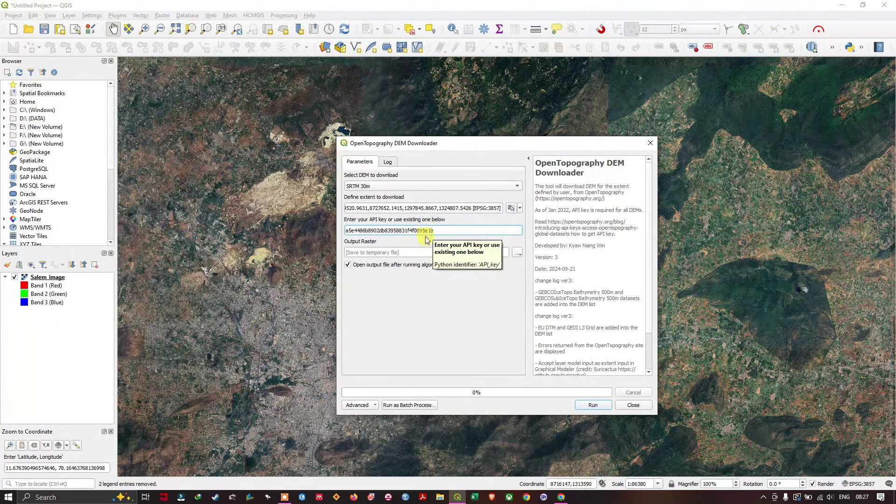
{"action": "left_click", "coordinate": [522, 252]}
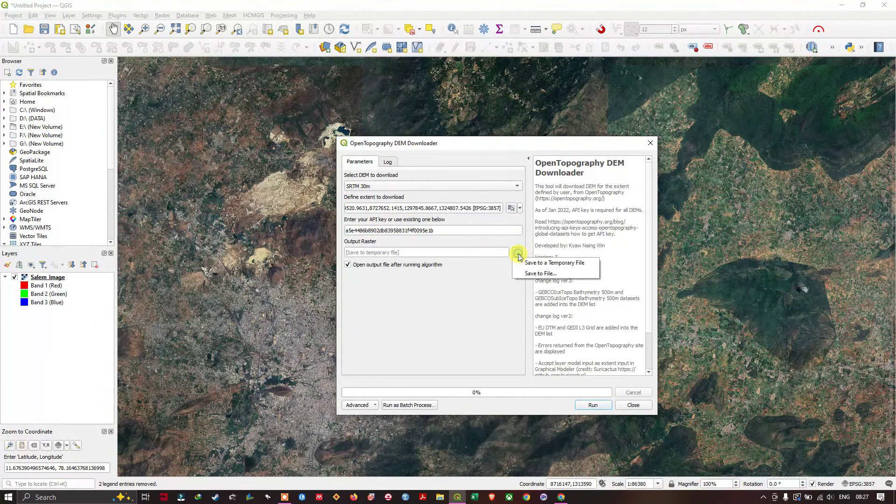
{"action": "left_click", "coordinate": [533, 273]}
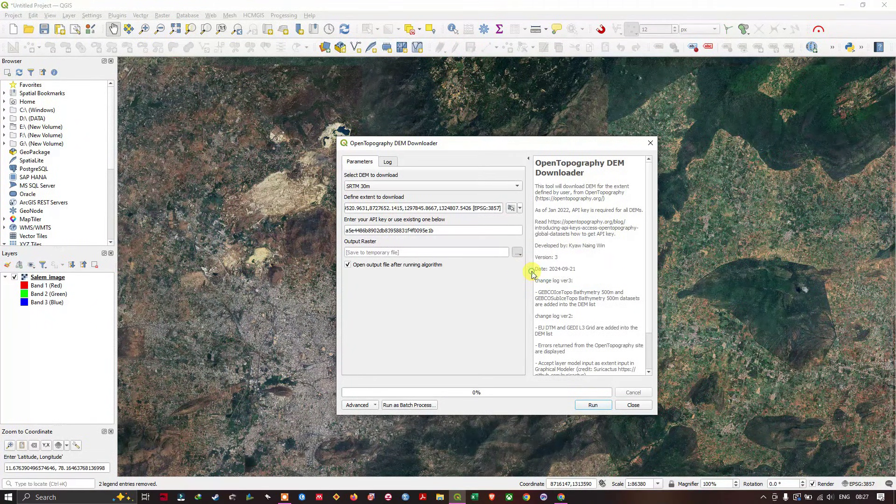
{"action": "left_click", "coordinate": [441, 407]}
{"action": "scroll", "coordinate": [464, 273], "scroll_direction": "up", "scroll_amount": 4}
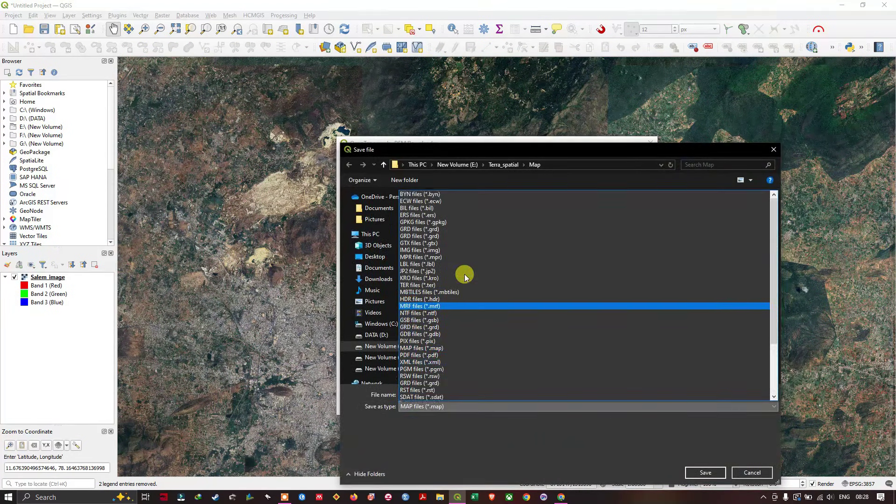
{"action": "left_click", "coordinate": [432, 194]}
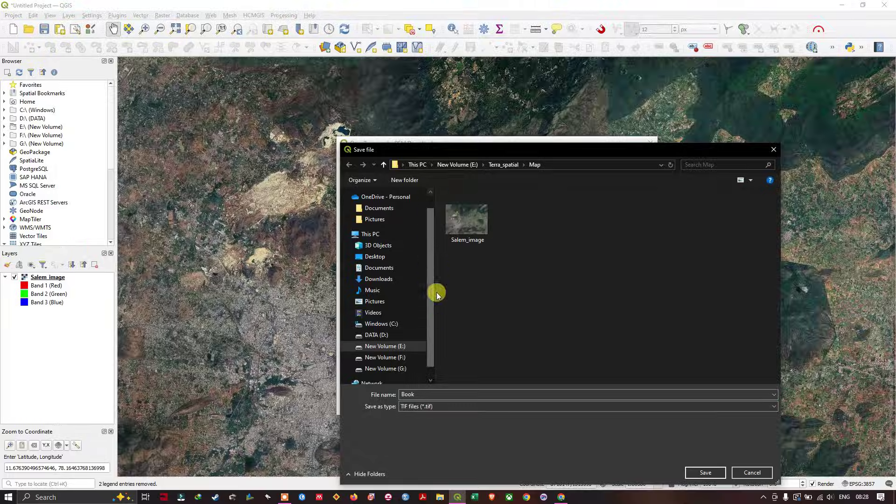
Name the output raster DEM in the Terra_spatial\Map folder, and run the download to load it into the project
{"action": "double_click", "coordinate": [416, 394]}
{"action": "double_click", "coordinate": [415, 395]}
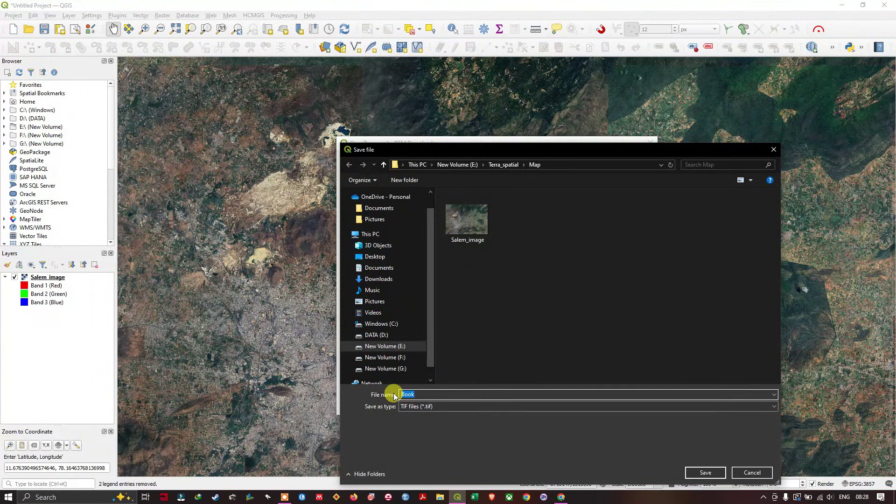
{"action": "type", "text": "DEM"}
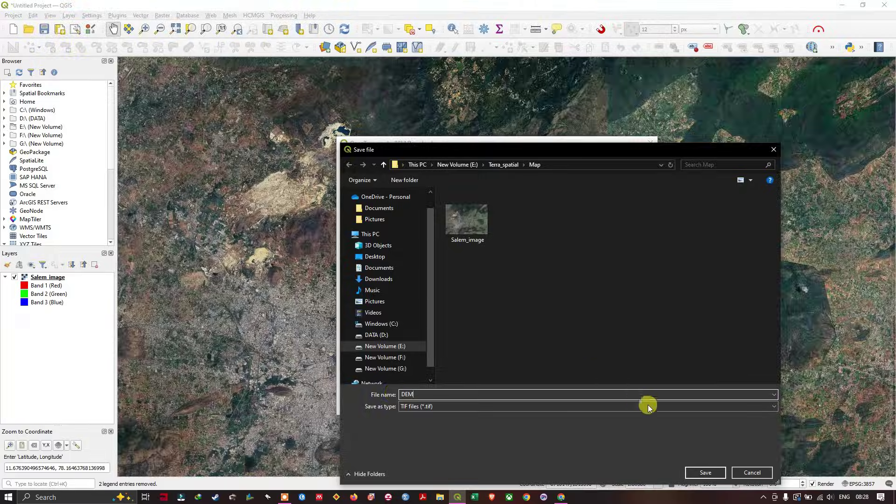
{"action": "left_click", "coordinate": [706, 471]}
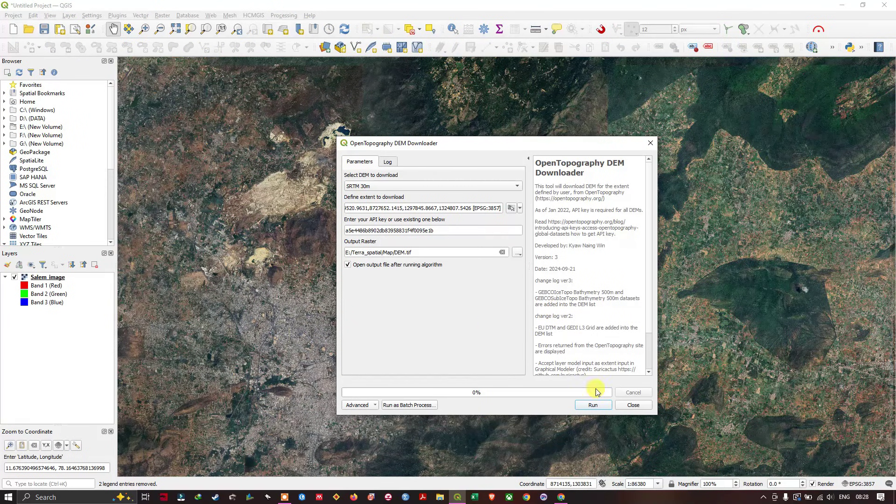
{"action": "left_click", "coordinate": [595, 405]}
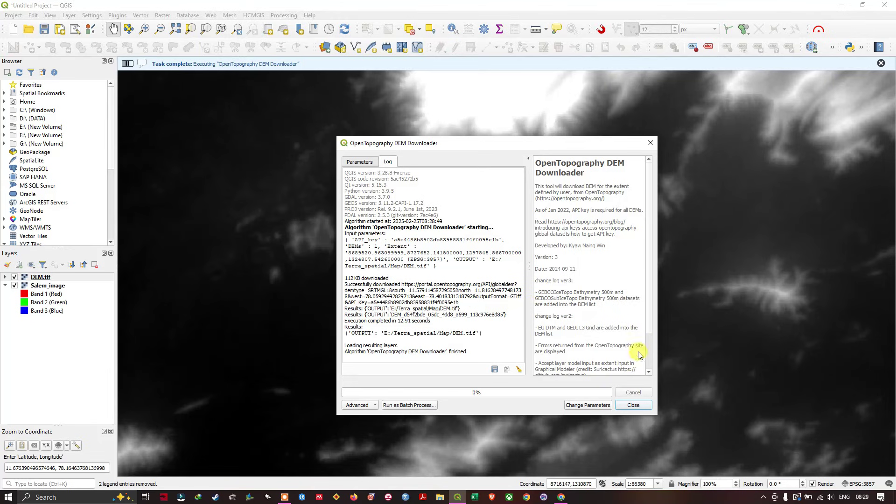
{"action": "left_click", "coordinate": [630, 404]}
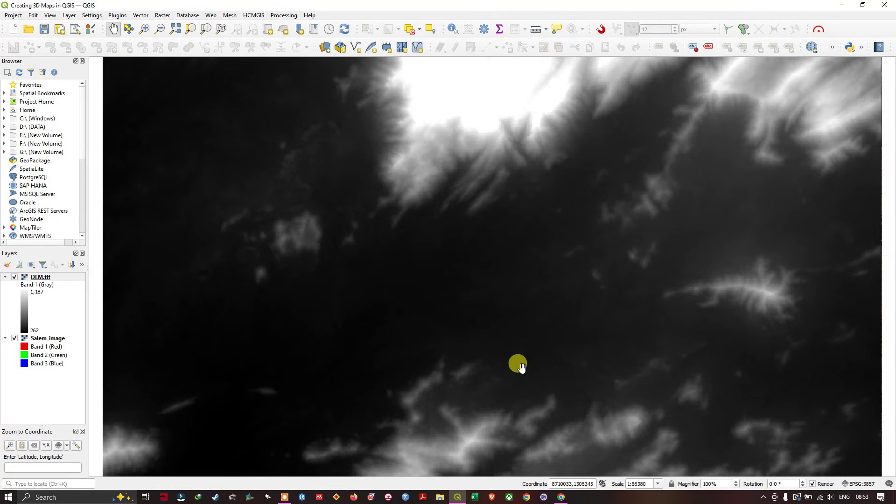
Move the Salem_image layer above DEM.tif in the layer order so the satellite image covers the elevation raster
{"action": "scroll", "coordinate": [484, 304], "scroll_direction": "down", "scroll_amount": 1}
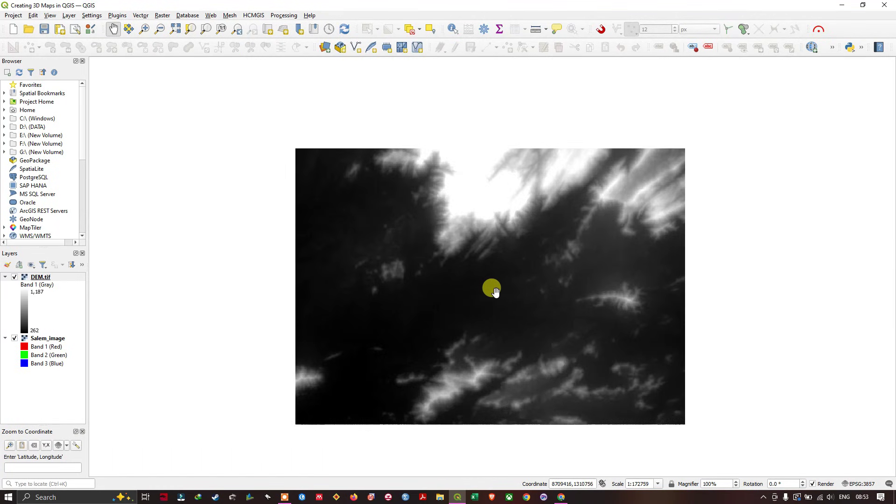
{"action": "left_click_drag", "start_coordinate": [494, 293], "coordinate": [487, 289]}
{"action": "left_click_drag", "start_coordinate": [48, 338], "coordinate": [66, 276]}
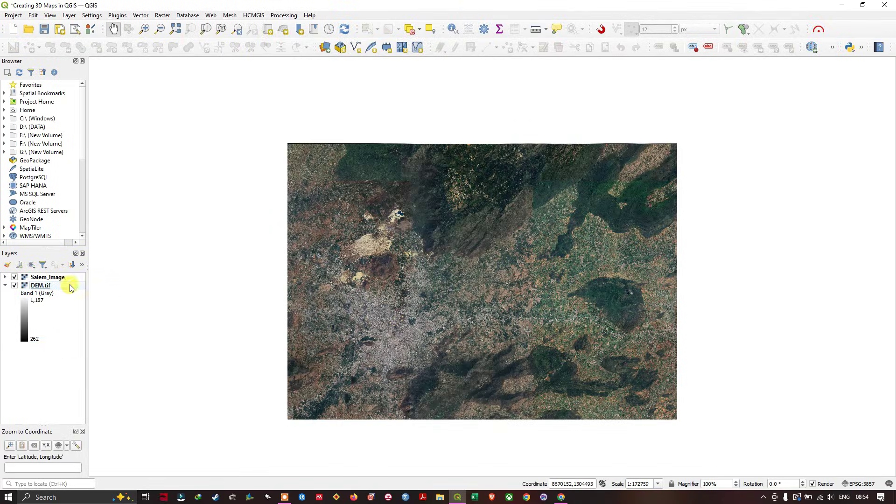
{"action": "scroll", "coordinate": [484, 272], "scroll_direction": "up", "scroll_amount": 1}
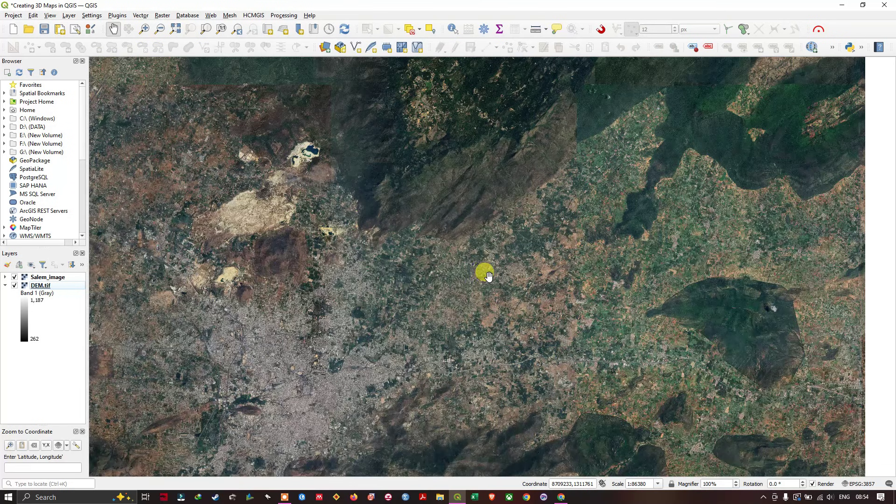
{"action": "scroll", "coordinate": [484, 272], "scroll_direction": "down", "scroll_amount": 1}
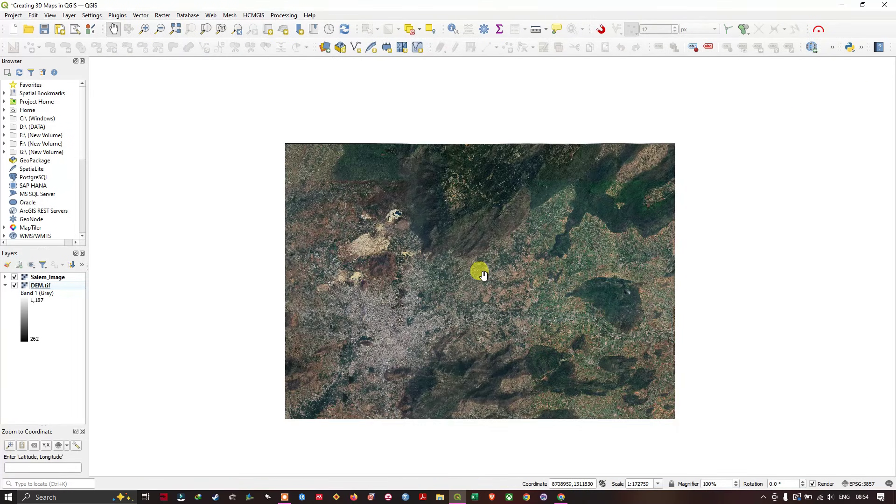
Create a new 3D map view and dock it beside the 2D map, widening the 2D map's share slightly
{"action": "left_click", "coordinate": [50, 16]}
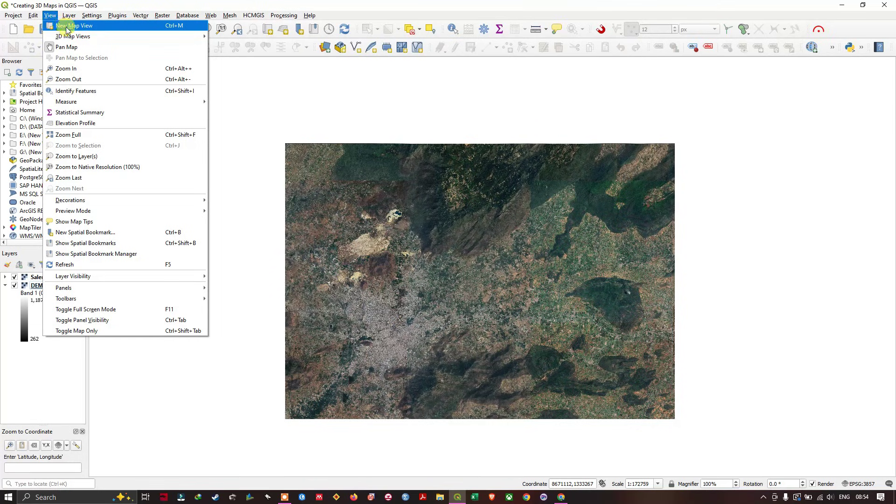
{"action": "mouse_move", "coordinate": [104, 36]}
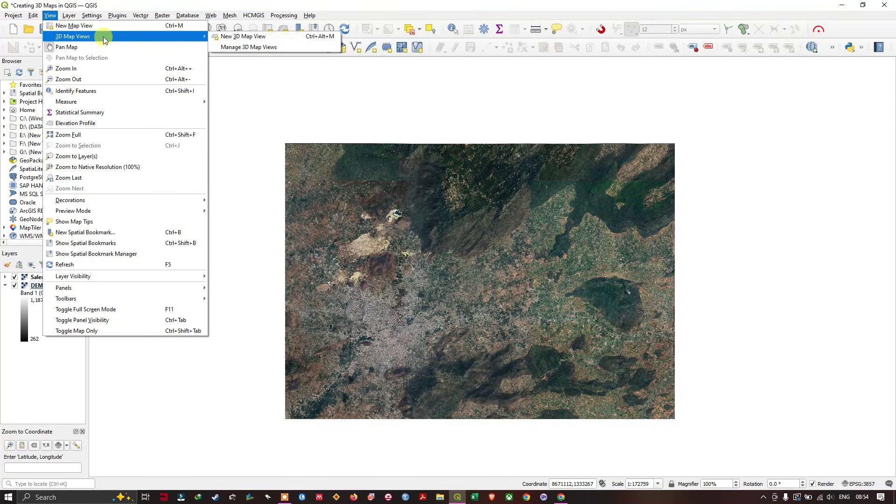
{"action": "left_click", "coordinate": [250, 40]}
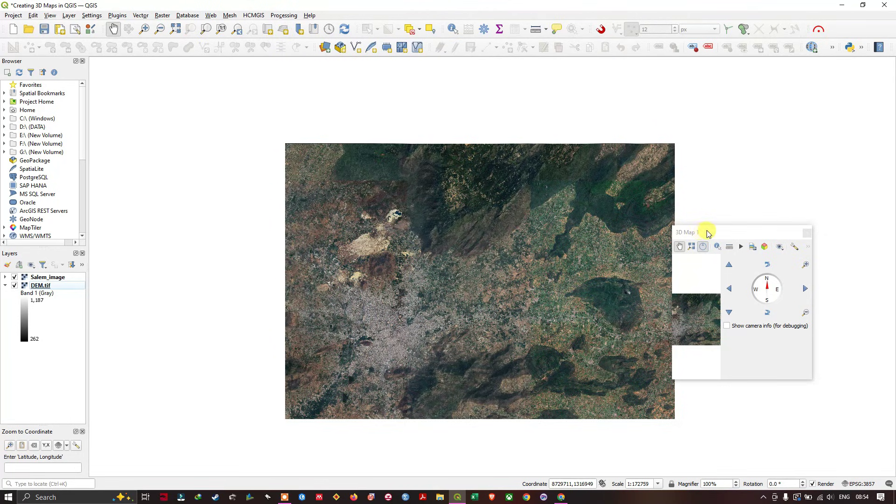
{"action": "left_click_drag", "start_coordinate": [706, 231], "coordinate": [710, 213]}
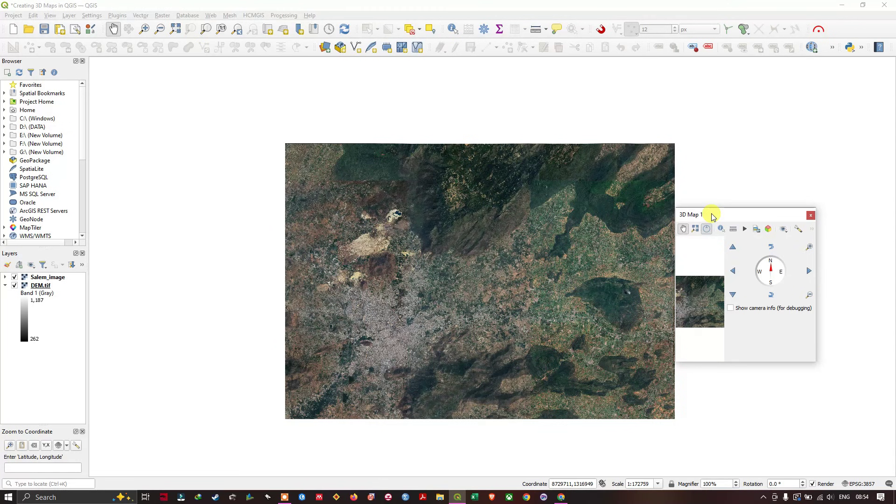
{"action": "double_click", "coordinate": [713, 215]}
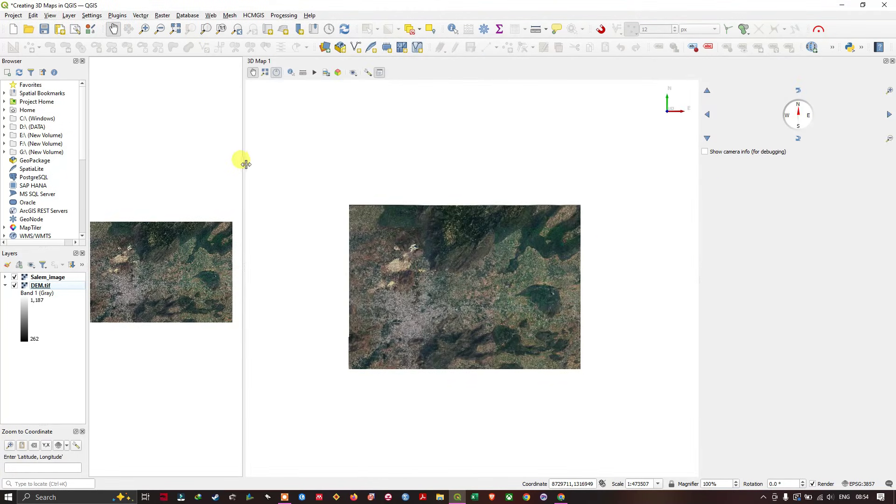
{"action": "left_click_drag", "start_coordinate": [246, 164], "coordinate": [283, 234]}
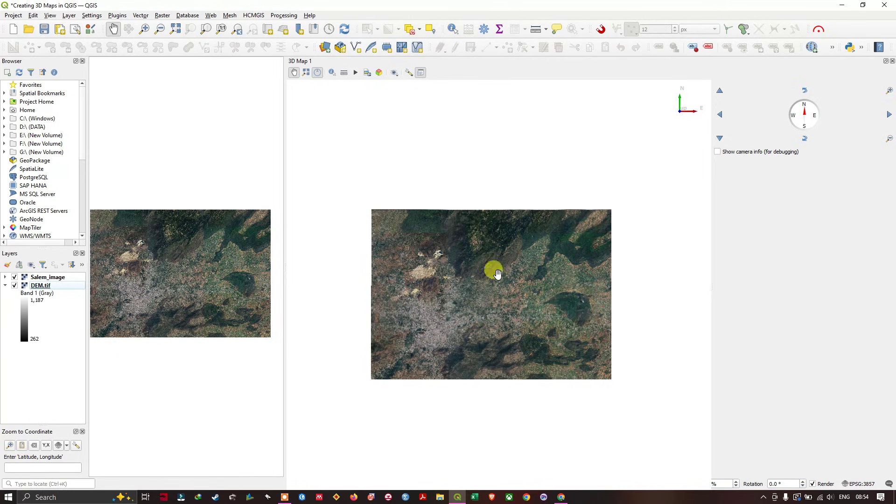
Open the 3D map's configuration and set the terrain type to DEM (Raster Layer)
{"action": "left_click", "coordinate": [409, 72]}
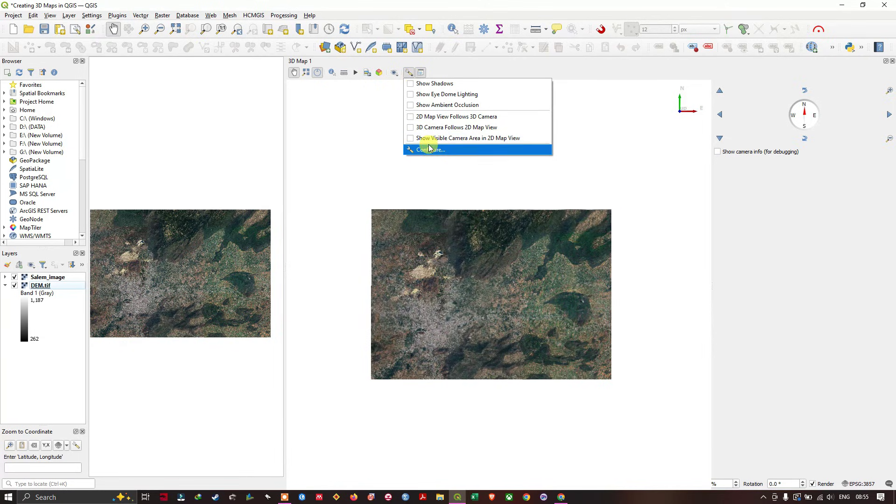
{"action": "left_click", "coordinate": [453, 151]}
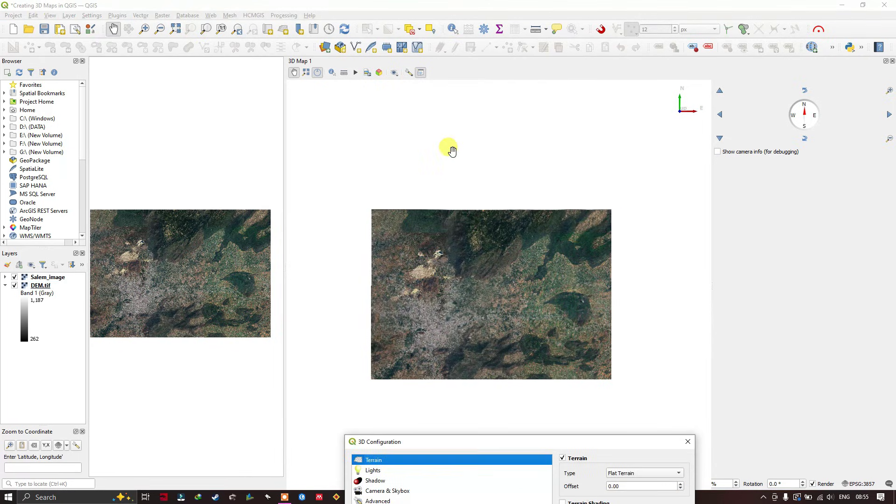
{"action": "left_click_drag", "start_coordinate": [546, 442], "coordinate": [564, 160]}
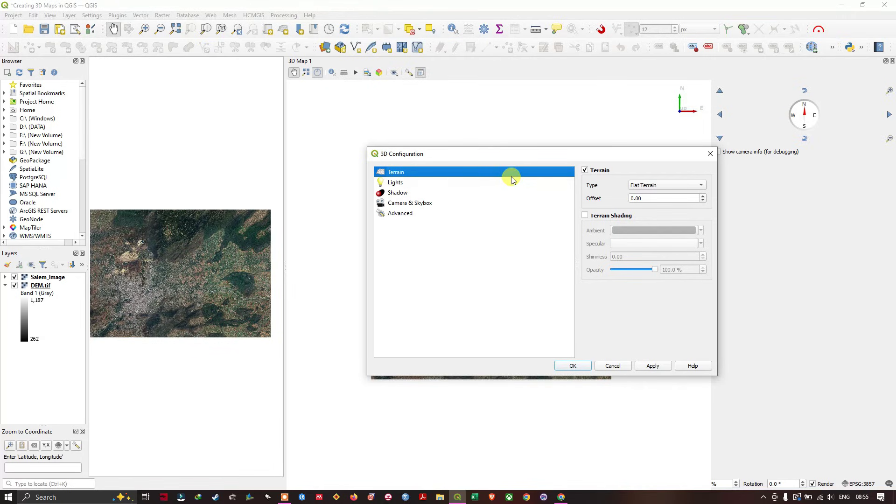
{"action": "left_click", "coordinate": [659, 185]}
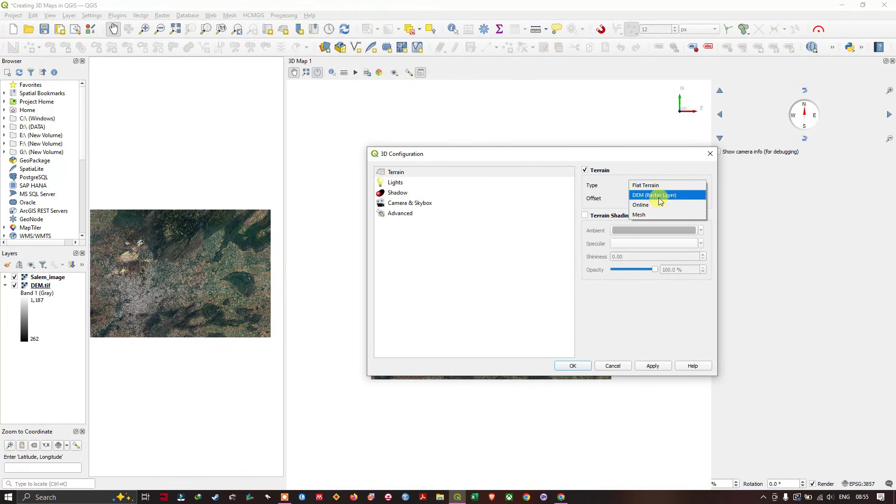
{"action": "left_click", "coordinate": [652, 196]}
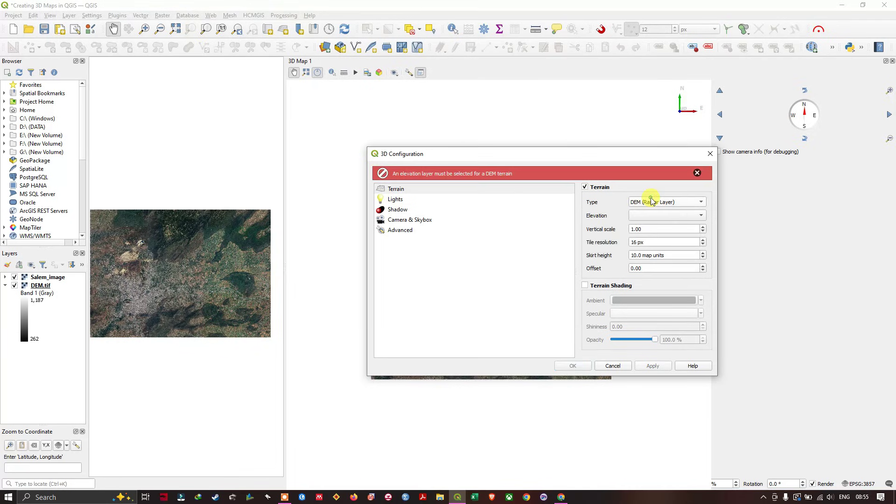
Use DEM.tif as the terrain elevation layer with a vertical scale of 2.00, and apply the 3D configuration
{"action": "left_click", "coordinate": [647, 215]}
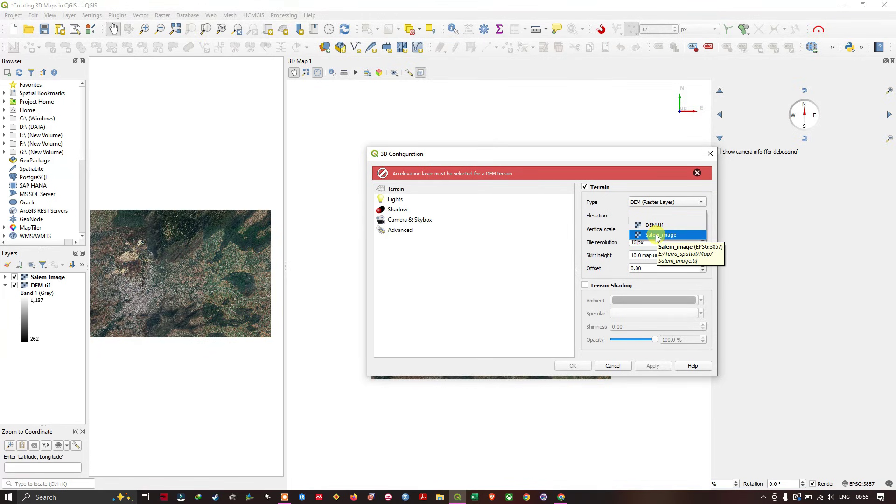
{"action": "left_click", "coordinate": [647, 204]}
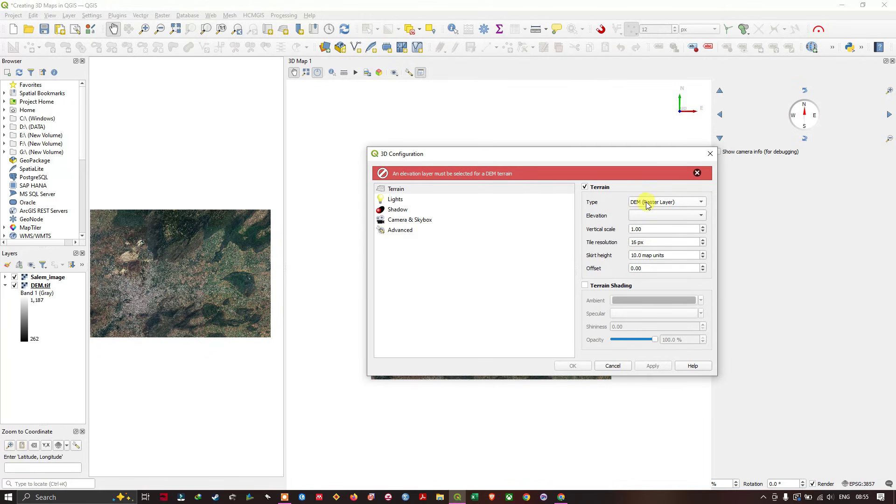
{"action": "left_click", "coordinate": [646, 217]}
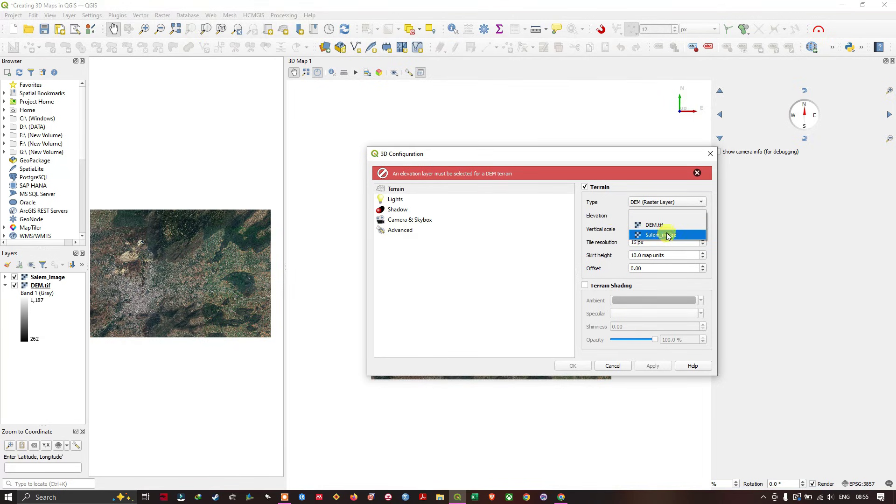
{"action": "left_click", "coordinate": [671, 225]}
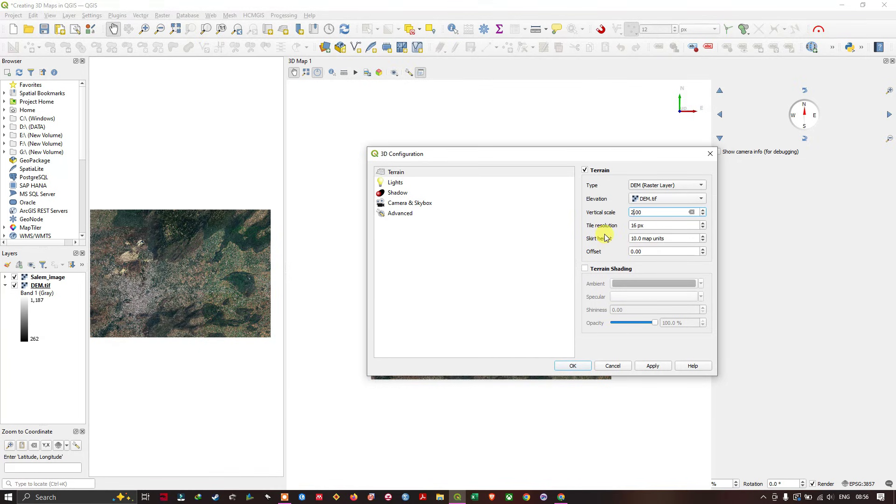
{"action": "left_click", "coordinate": [652, 367]}
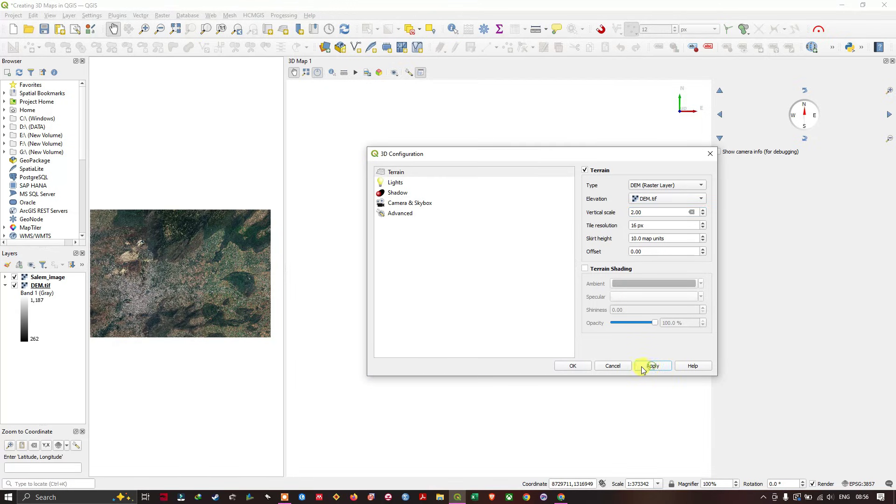
{"action": "left_click", "coordinate": [573, 365]}
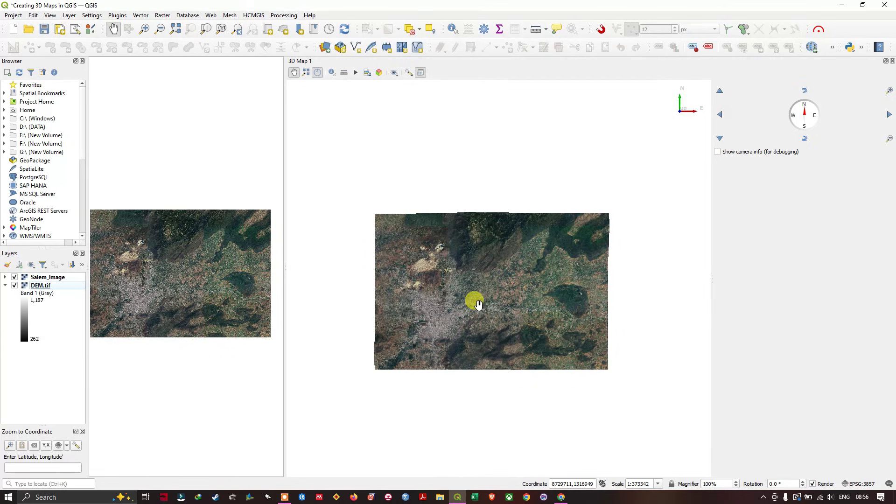
Examine the 3D terrain from a tilted angle and close up around the hills beyond the city
{"action": "middle_click_drag", "start_coordinate": [494, 300], "coordinate": [512, 350]}
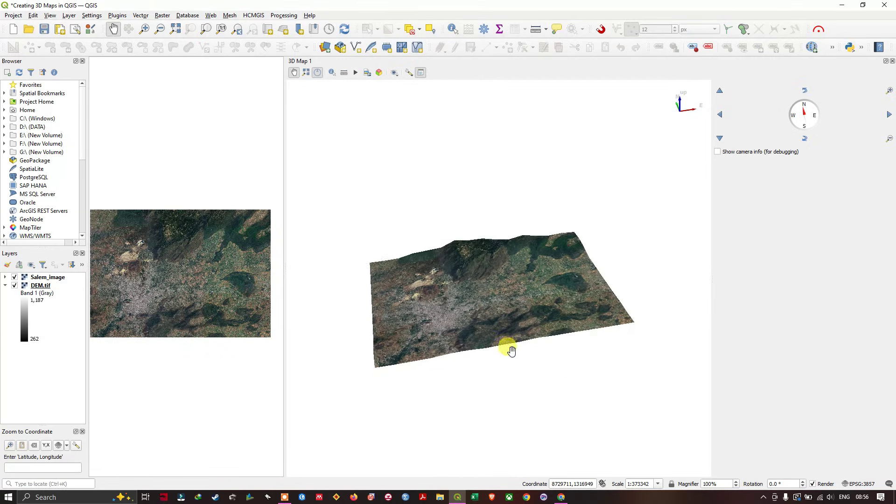
{"action": "middle_click_drag", "start_coordinate": [497, 312], "coordinate": [499, 295]}
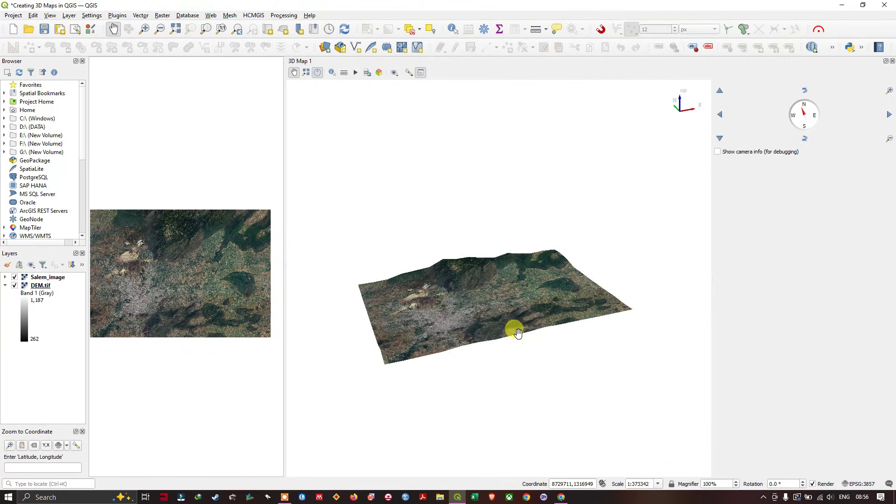
{"action": "scroll", "coordinate": [415, 309], "scroll_direction": "up", "scroll_amount": 6}
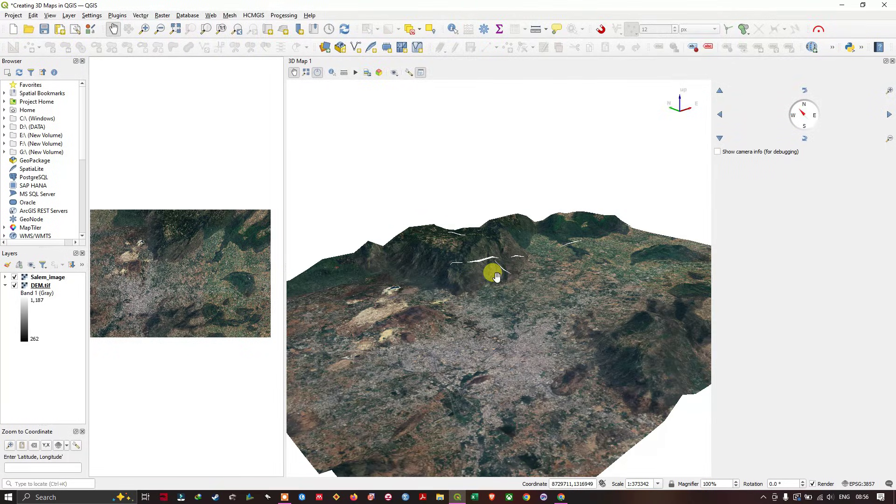
{"action": "scroll", "coordinate": [498, 274], "scroll_direction": "up", "scroll_amount": 2}
{"action": "left_click_drag", "start_coordinate": [577, 271], "coordinate": [511, 350]}
{"action": "left_click_drag", "start_coordinate": [508, 297], "coordinate": [448, 387]}
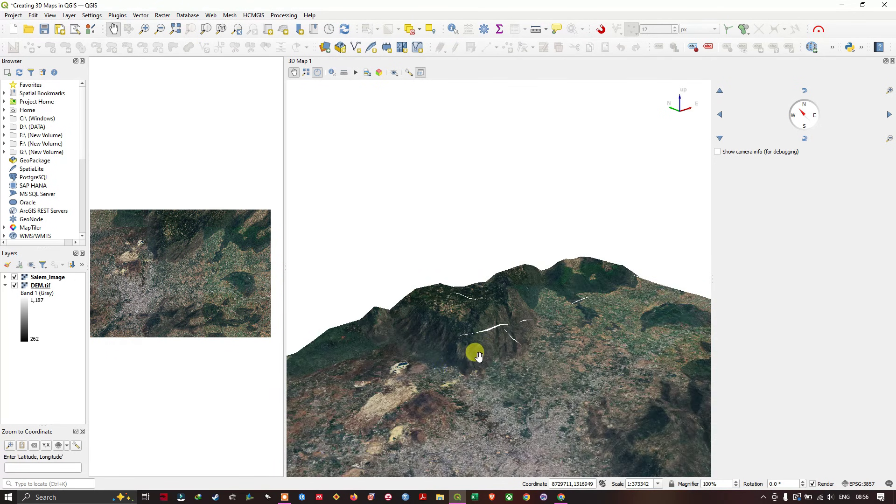
Examine the whole 3D terrain from shifted and lower viewing angles, and look closely at the gaps in the hills
{"action": "left_click_drag", "start_coordinate": [479, 356], "coordinate": [490, 331]}
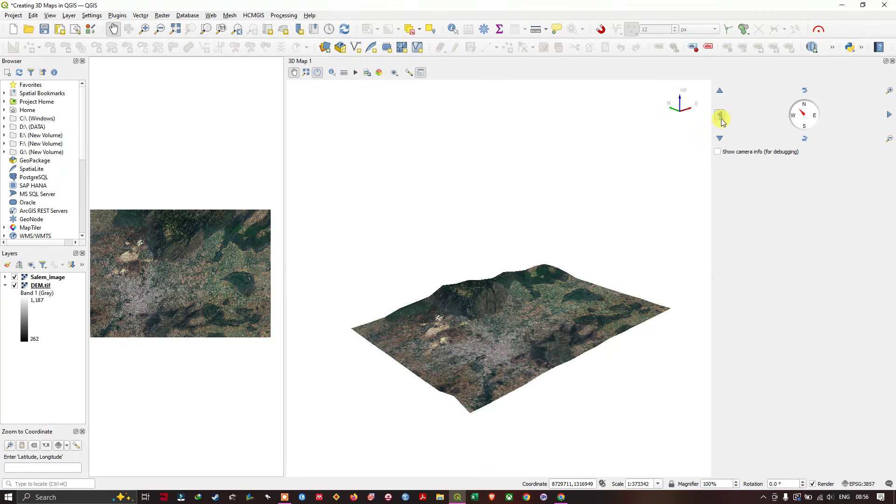
{"action": "left_click", "coordinate": [720, 116]}
{"action": "left_click", "coordinate": [888, 115]}
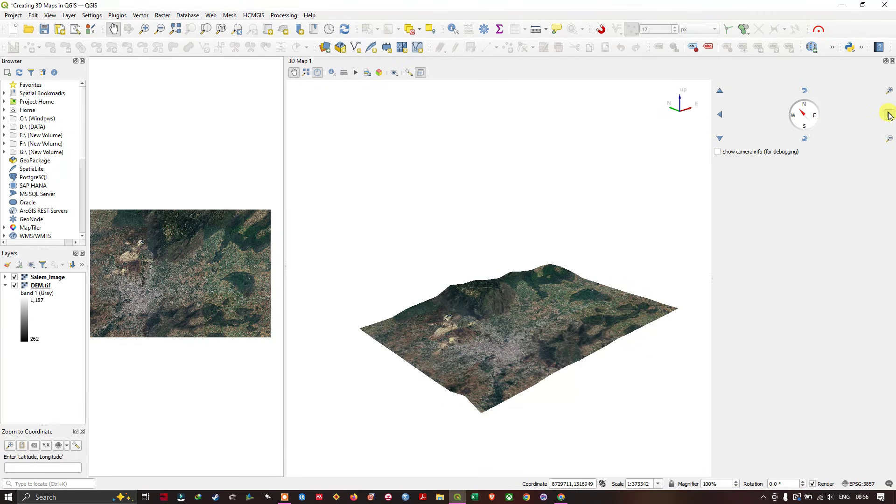
{"action": "left_click", "coordinate": [808, 139]}
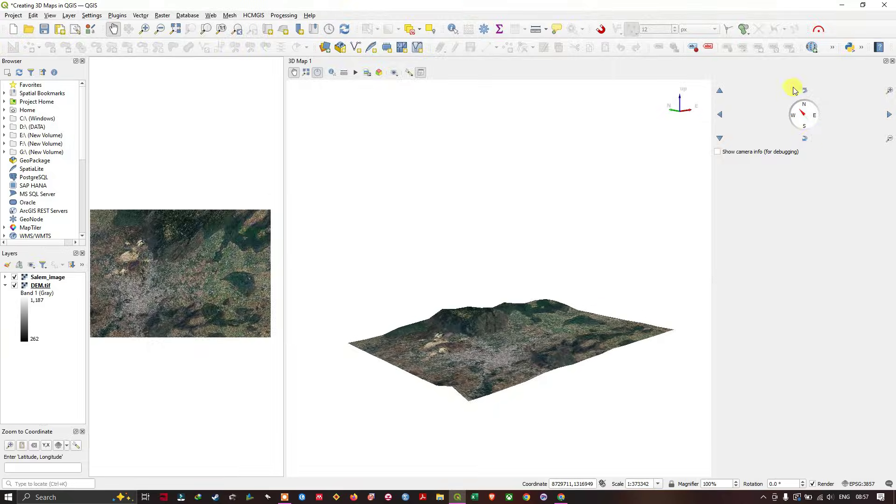
{"action": "scroll", "coordinate": [462, 337], "scroll_direction": "up", "scroll_amount": 5}
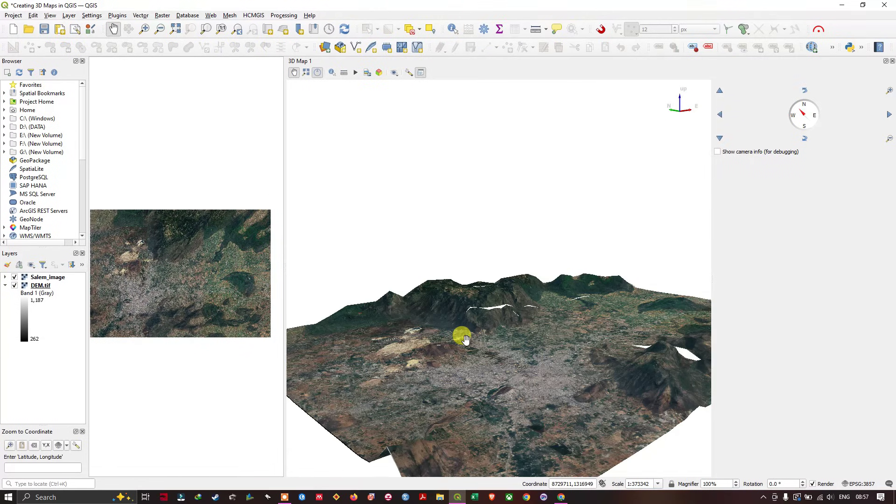
{"action": "scroll", "coordinate": [465, 340], "scroll_direction": "up", "scroll_amount": 3}
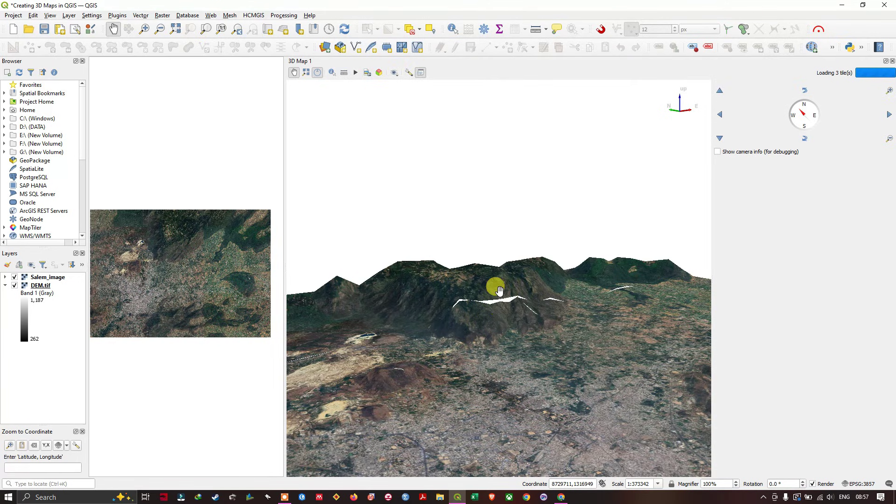
{"action": "key", "text": "super+d"}
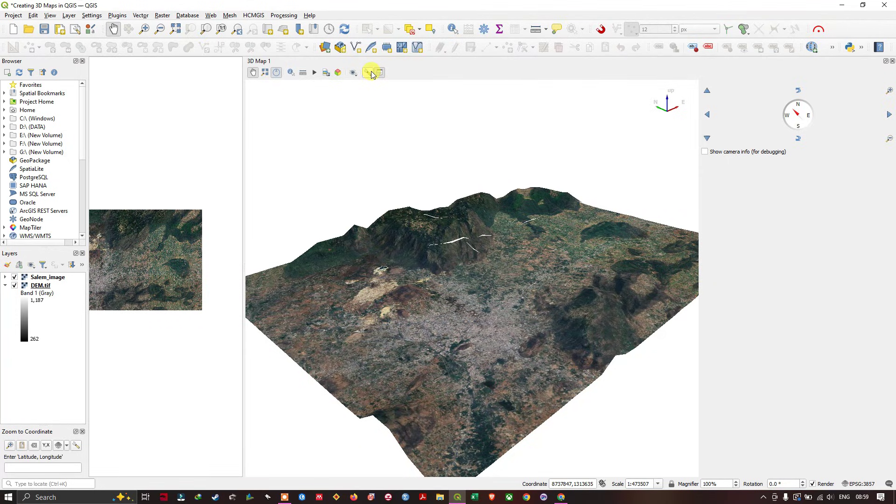
Set the terrain's skirt height to 200.0 map units in the 3D configuration and apply it
{"action": "left_click", "coordinate": [368, 72]}
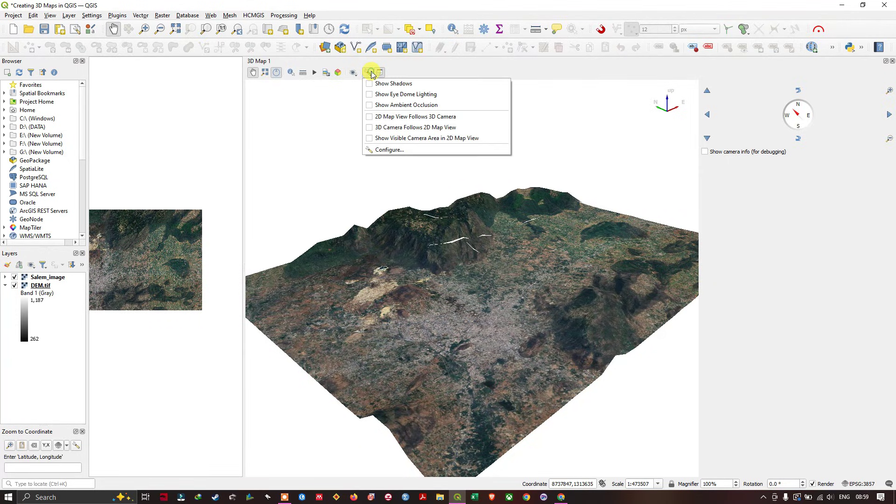
{"action": "left_click", "coordinate": [411, 149]}
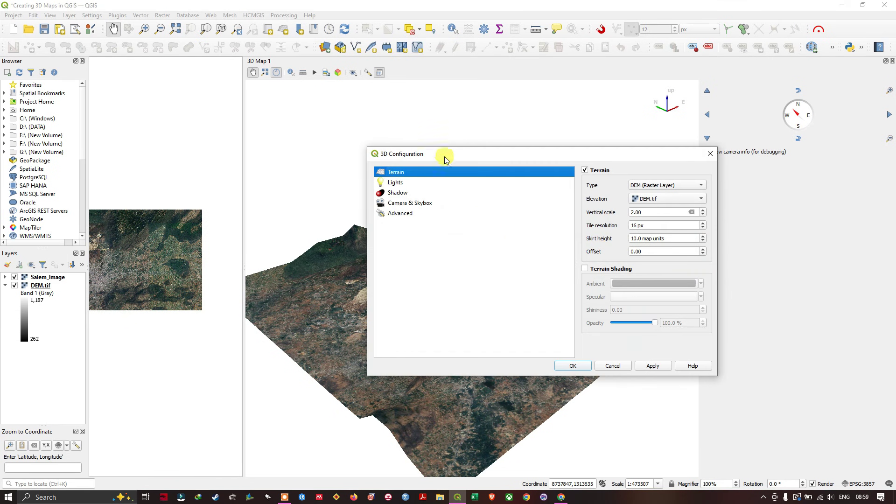
{"action": "left_click", "coordinate": [633, 238]}
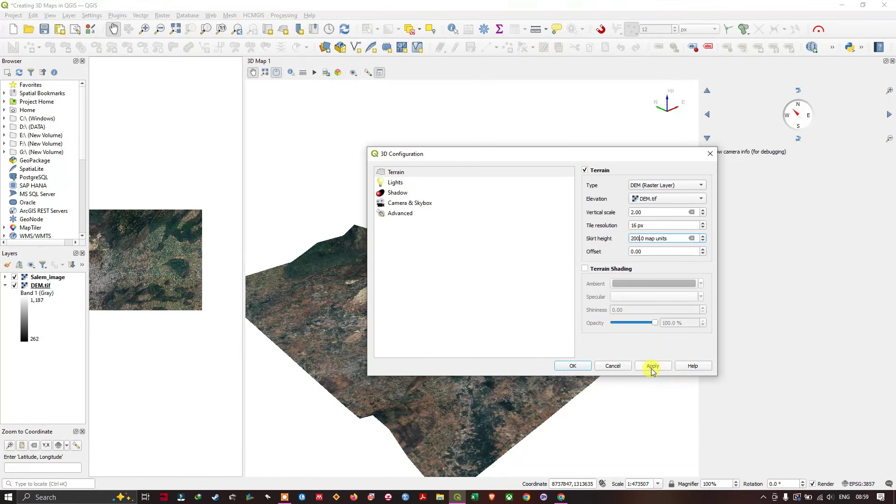
{"action": "left_click", "coordinate": [574, 366]}
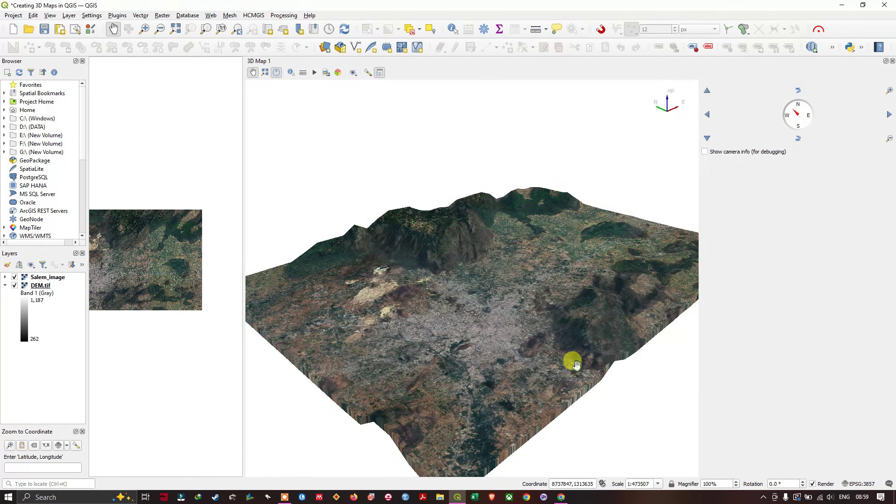
Inspect the 3D terrain up close around the hills and the quarry area, and from farther out over the city
{"action": "scroll", "coordinate": [419, 228], "scroll_direction": "up", "scroll_amount": 5}
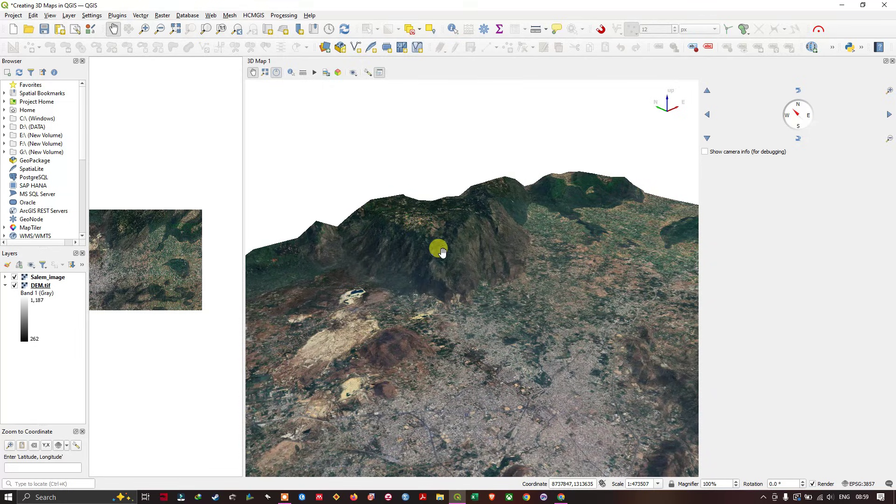
{"action": "scroll", "coordinate": [309, 350], "scroll_direction": "up", "scroll_amount": 3}
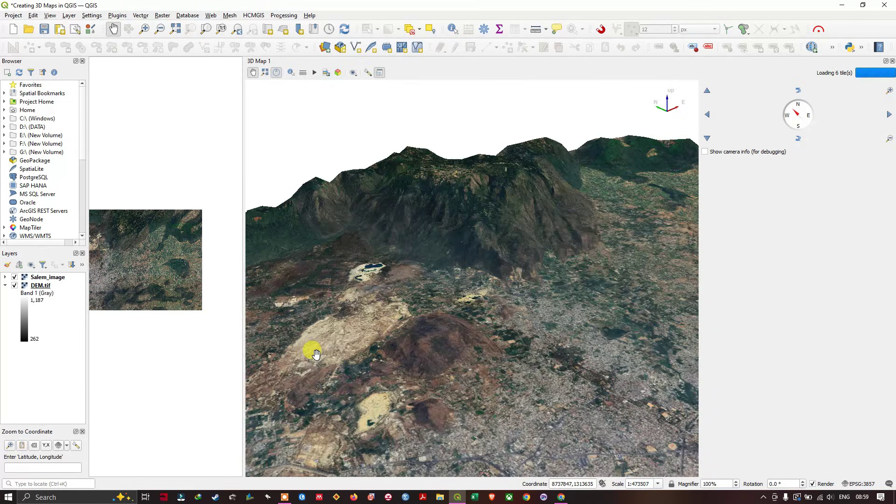
{"action": "scroll", "coordinate": [485, 326], "scroll_direction": "up", "scroll_amount": 2}
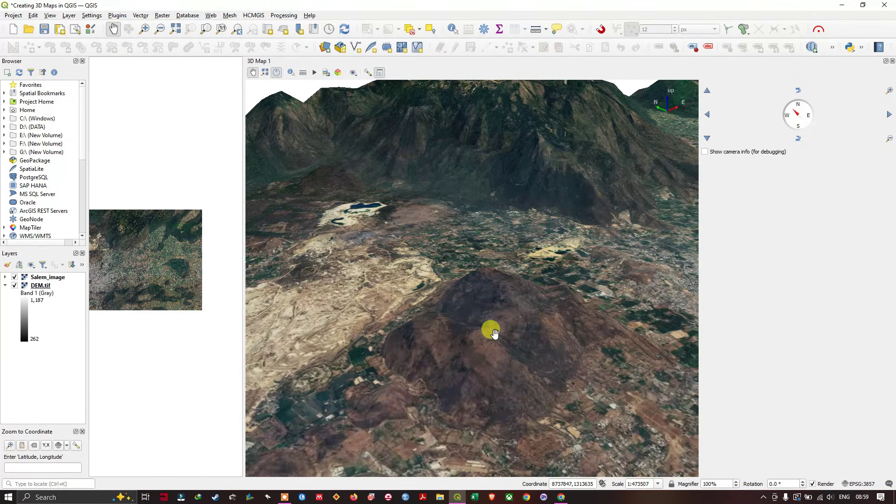
{"action": "scroll", "coordinate": [400, 207], "scroll_direction": "down", "scroll_amount": 4}
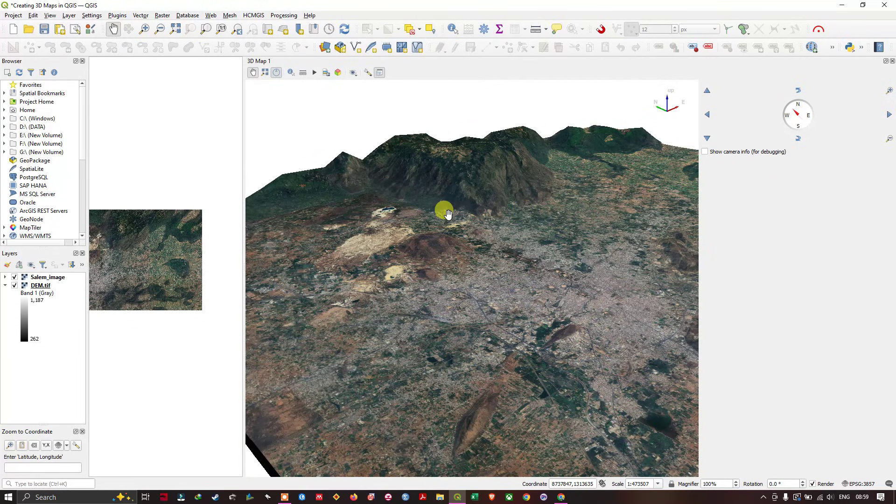
{"action": "left_click_drag", "start_coordinate": [530, 214], "coordinate": [502, 320]}
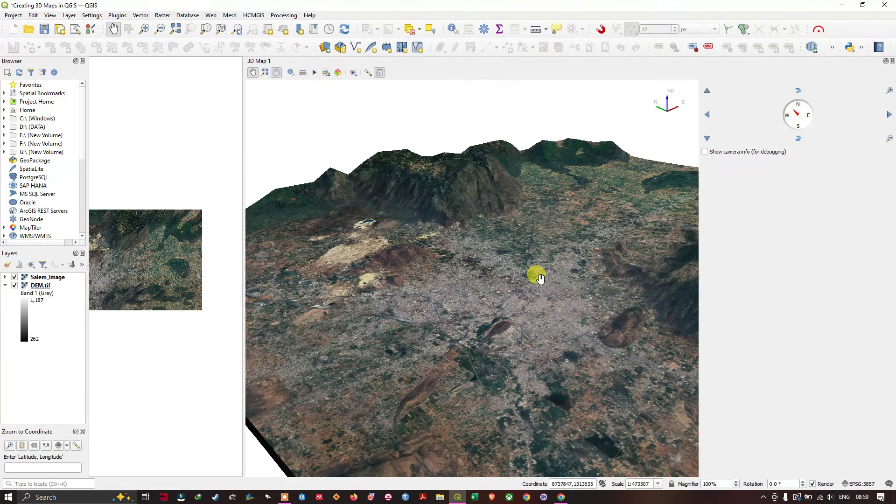
Close the 3D map view and add the Drainage_Network.shp vector layer from the Terra_spatial\Map folder
{"action": "left_click", "coordinate": [892, 61]}
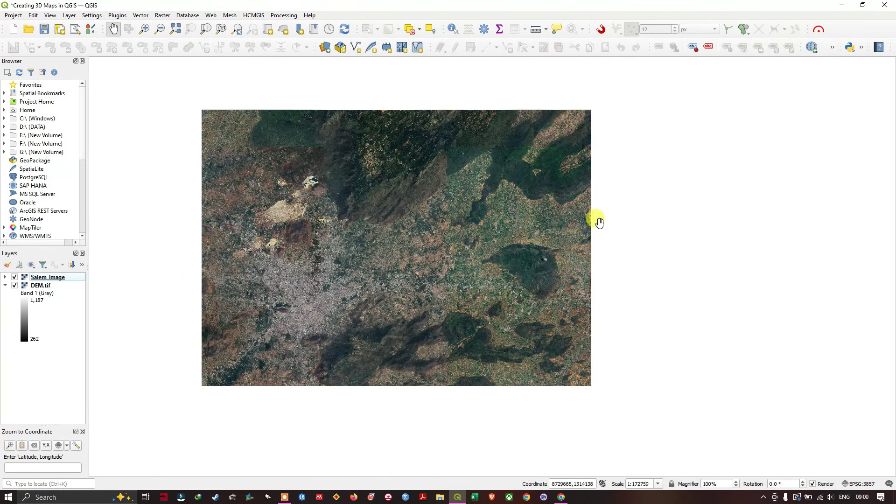
{"action": "left_click", "coordinate": [69, 15]}
{"action": "mouse_move", "coordinate": [87, 47]}
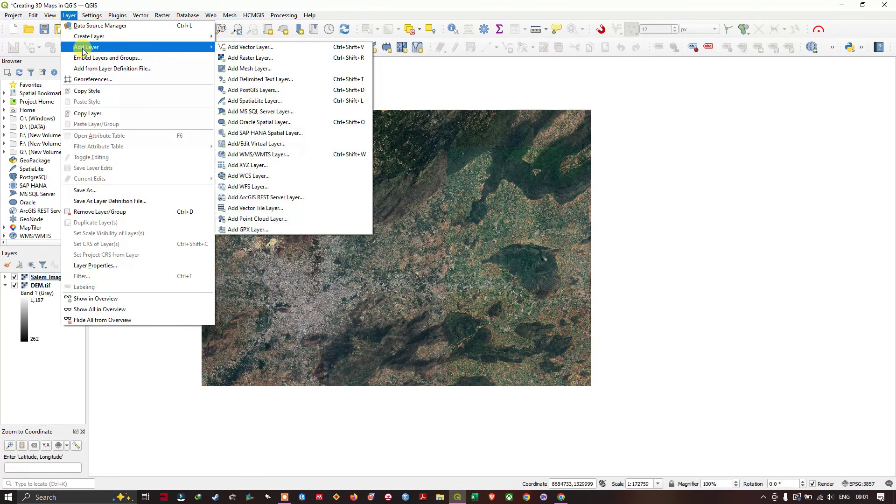
{"action": "left_click", "coordinate": [247, 47]}
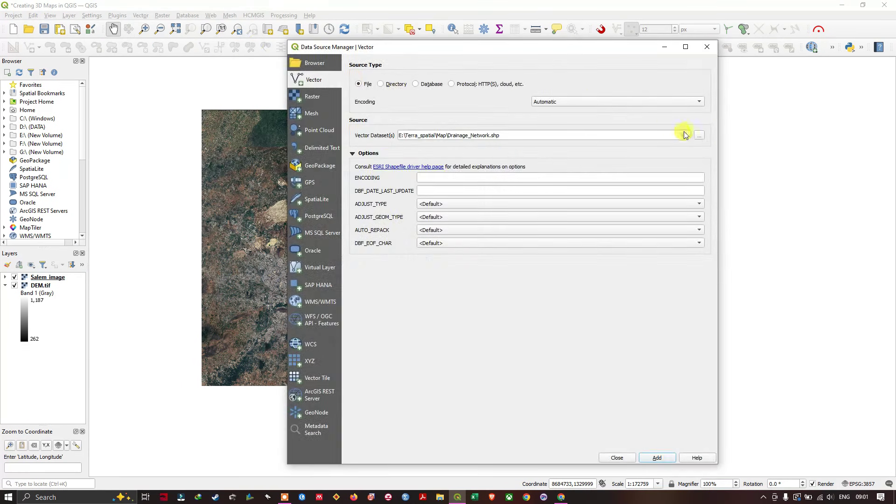
{"action": "left_click", "coordinate": [700, 135]}
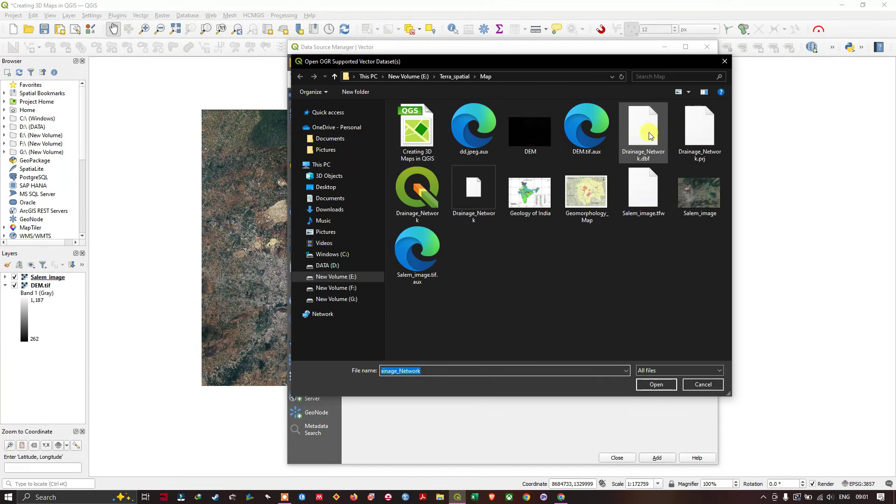
{"action": "left_click", "coordinate": [437, 206]}
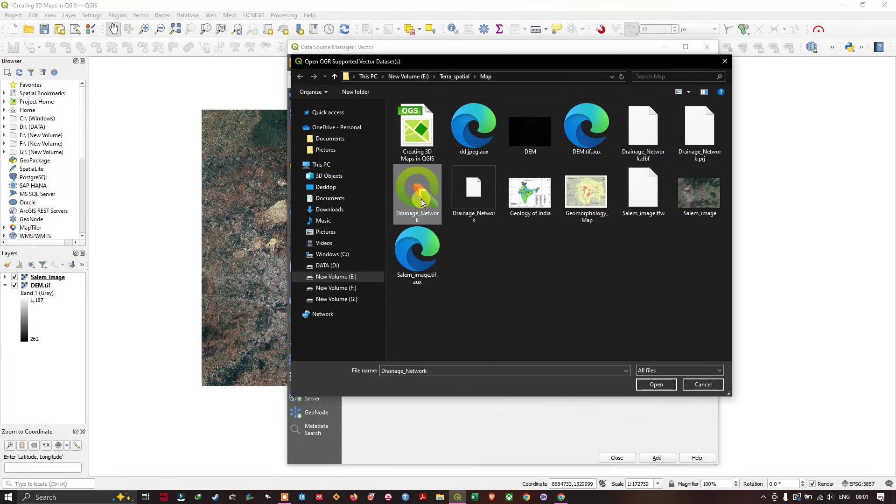
{"action": "left_click", "coordinate": [662, 389]}
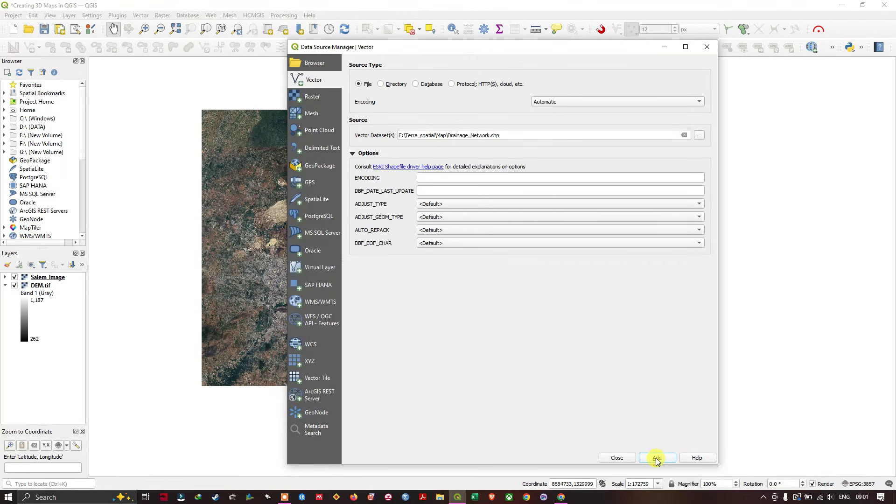
{"action": "left_click", "coordinate": [656, 458]}
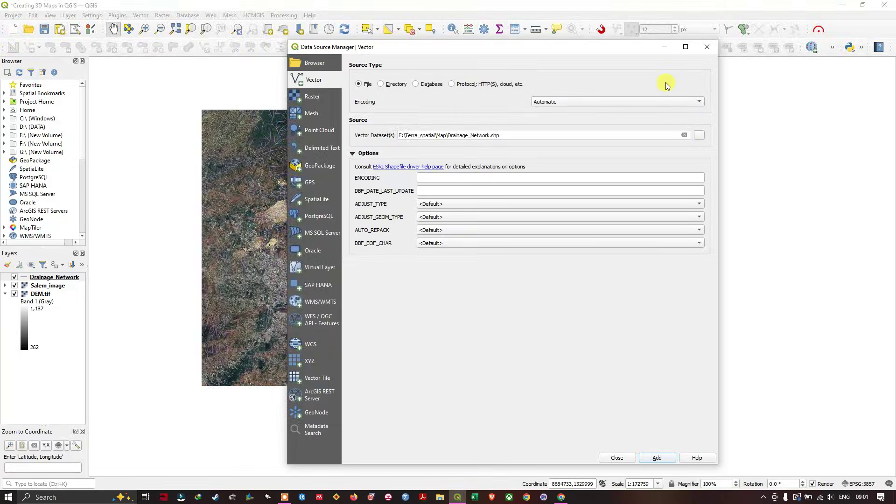
{"action": "left_click", "coordinate": [707, 47]}
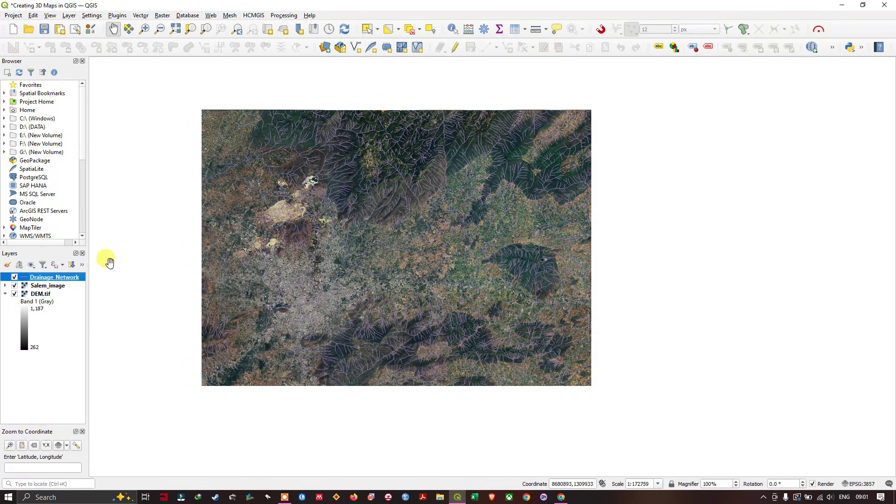
Change the Drainage_Network layer's line color to cyan in its symbology and apply it
{"action": "right_click", "coordinate": [49, 280]}
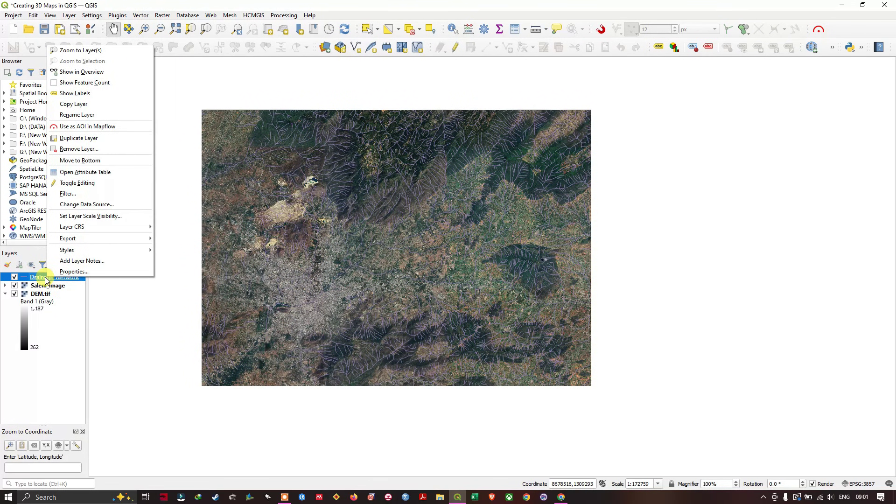
{"action": "left_click", "coordinate": [70, 271]}
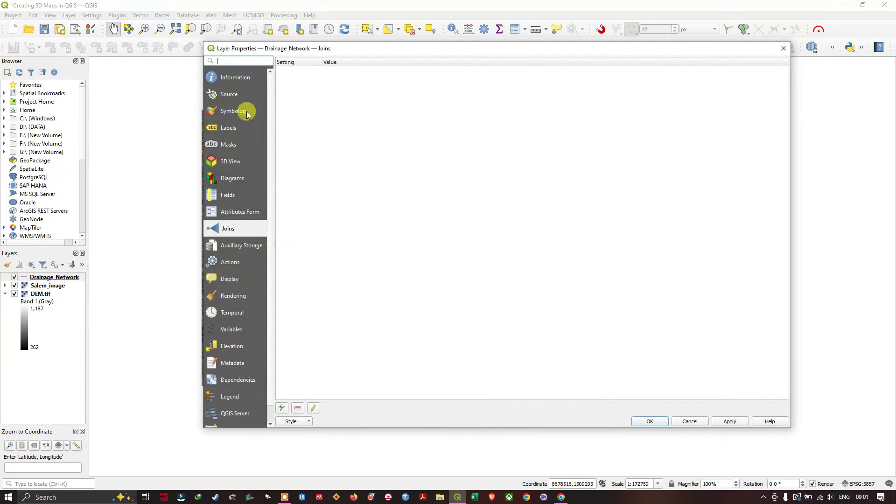
{"action": "left_click", "coordinate": [246, 112]}
{"action": "left_click", "coordinate": [781, 146]}
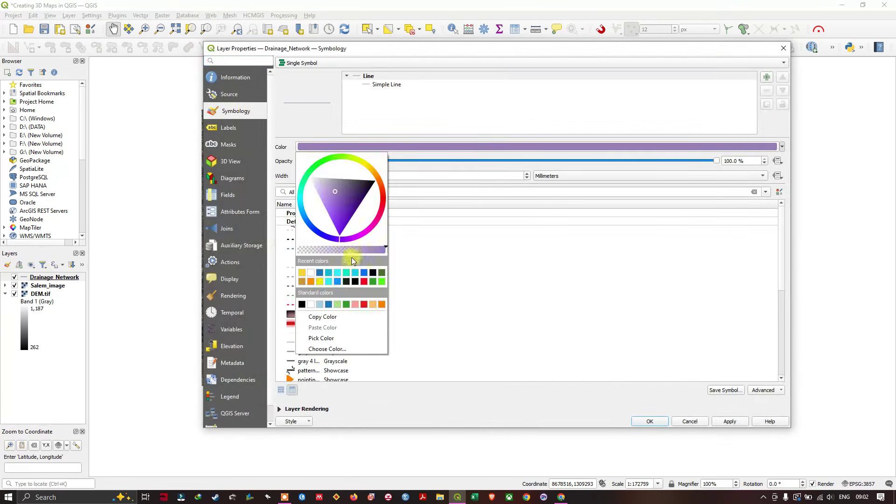
{"action": "left_click", "coordinate": [443, 145]}
{"action": "left_click", "coordinate": [444, 145]}
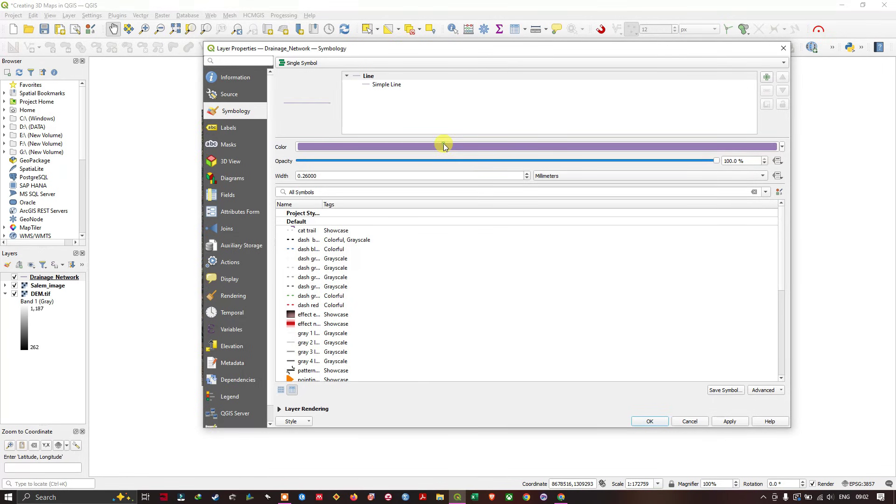
{"action": "left_click", "coordinate": [831, 158]}
{"action": "left_click", "coordinate": [783, 146]}
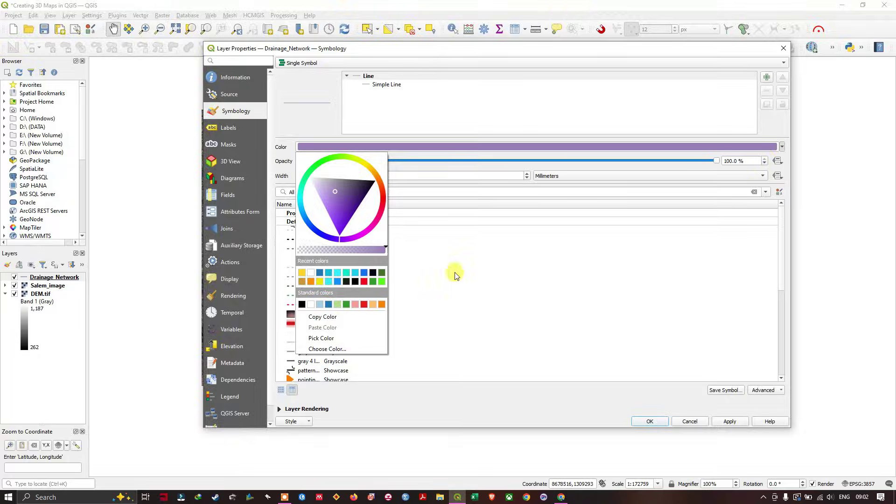
{"action": "left_click", "coordinate": [352, 275]}
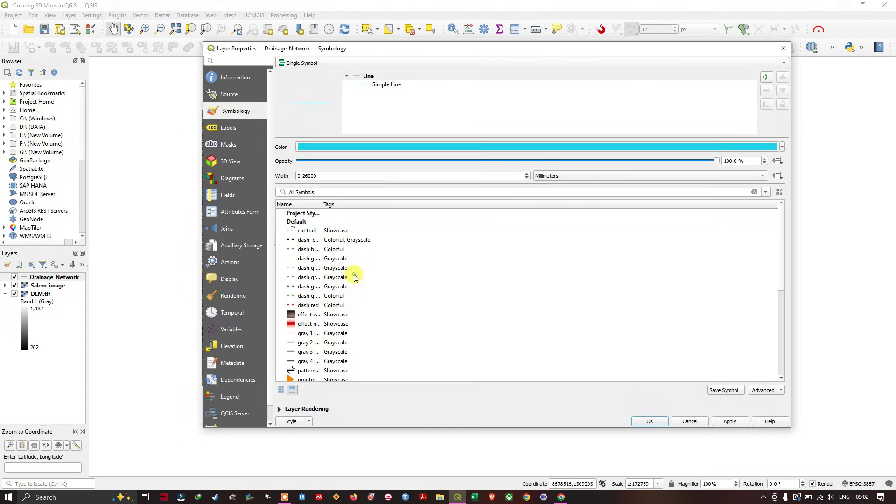
{"action": "left_click", "coordinate": [730, 421]}
{"action": "left_click", "coordinate": [650, 422]}
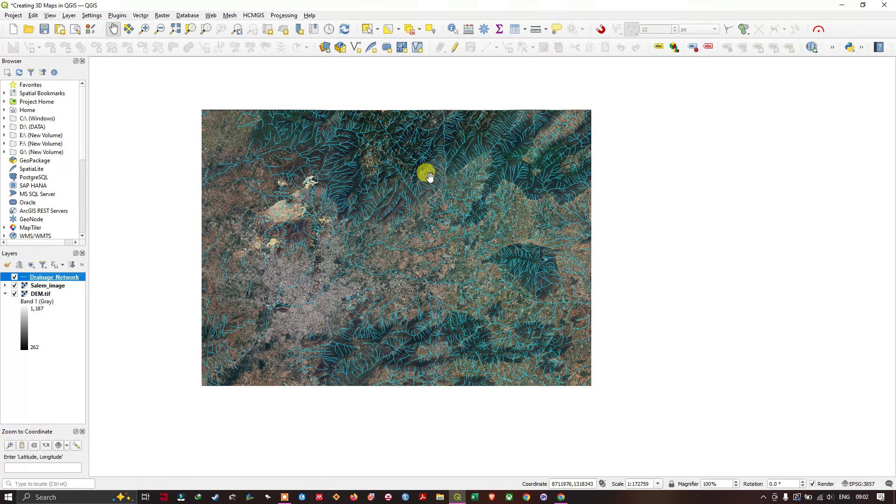
Create a new 3D map view showing the drainage lines and dock it beside the 2D map
{"action": "left_click", "coordinate": [283, 31]}
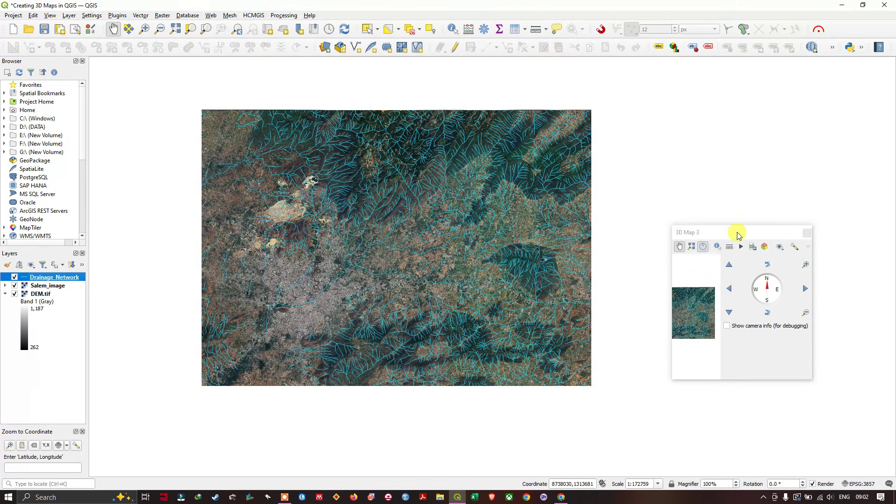
{"action": "double_click", "coordinate": [736, 233]}
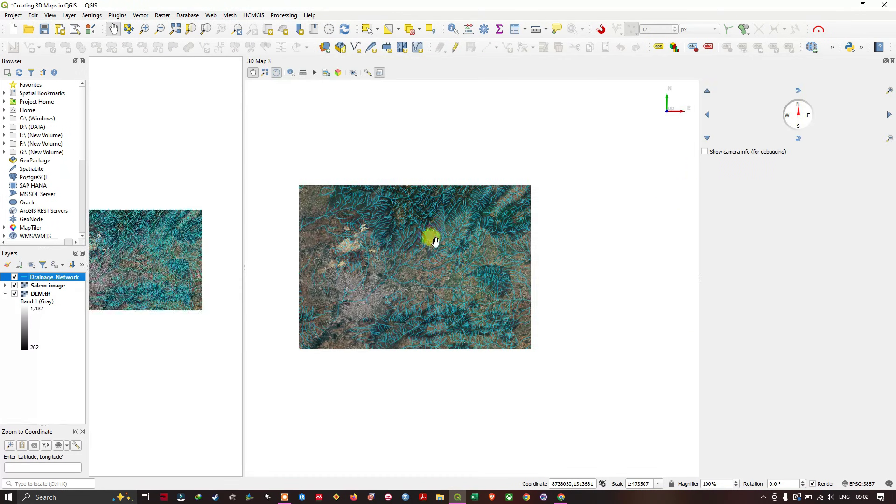
{"action": "scroll", "coordinate": [373, 238], "scroll_direction": "up", "scroll_amount": 3}
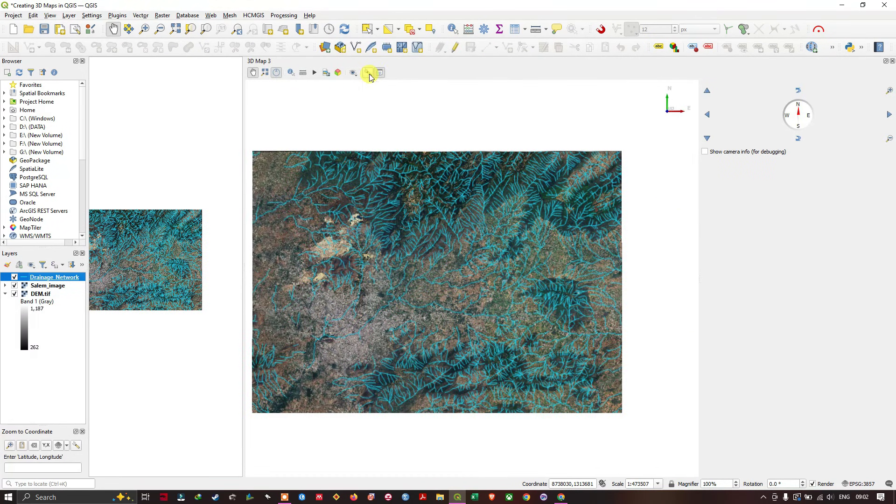
Open the new 3D map's configuration and set the terrain type to DEM (Raster Layer)
{"action": "left_click", "coordinate": [368, 73]}
{"action": "left_click", "coordinate": [418, 146]}
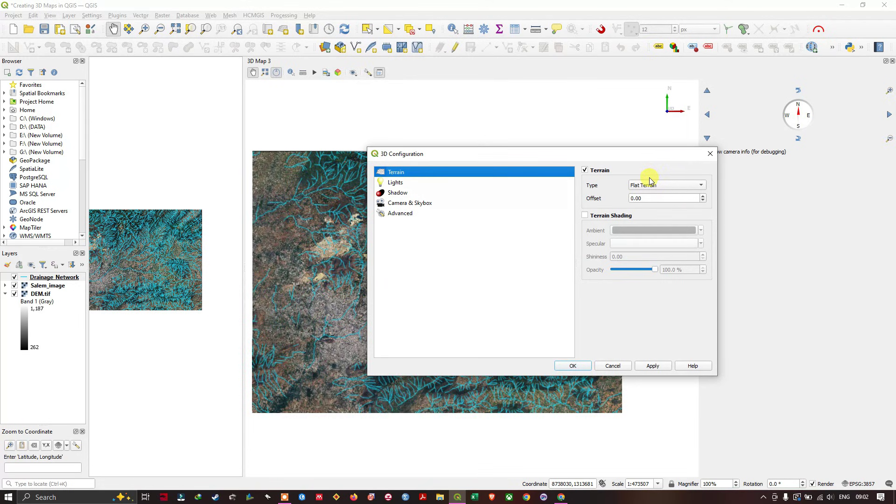
{"action": "left_click", "coordinate": [650, 185]}
{"action": "left_click", "coordinate": [662, 196]}
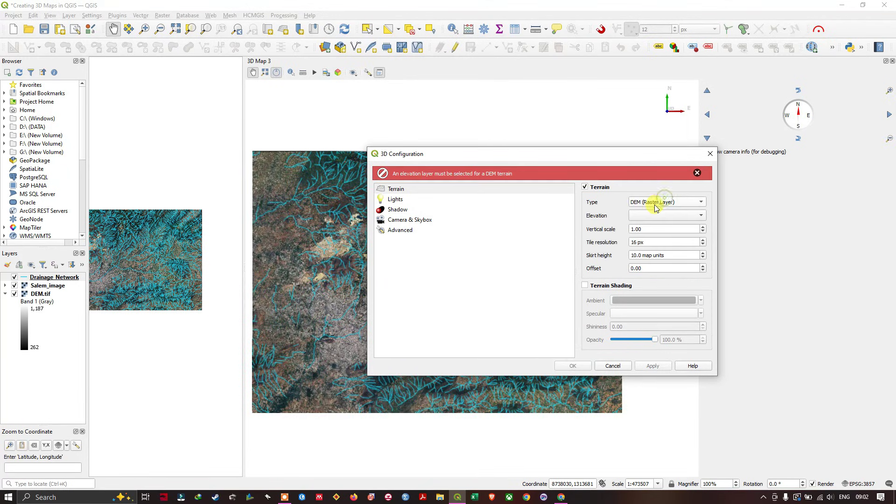
Set the terrain elevation to DEM.tif, vertical scale to 2.00 and skirt height to 200 map units, and apply the 3D configuration
{"action": "left_click", "coordinate": [654, 215]}
{"action": "left_click", "coordinate": [650, 225]}
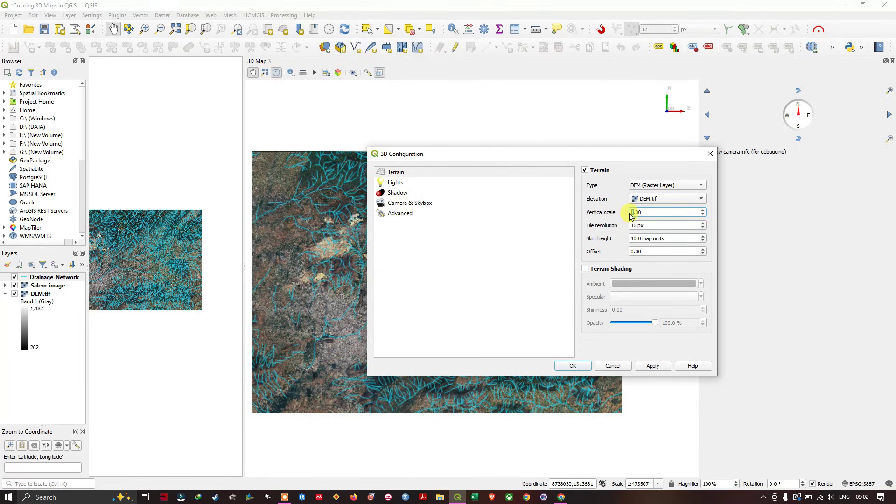
{"action": "left_click", "coordinate": [635, 237]}
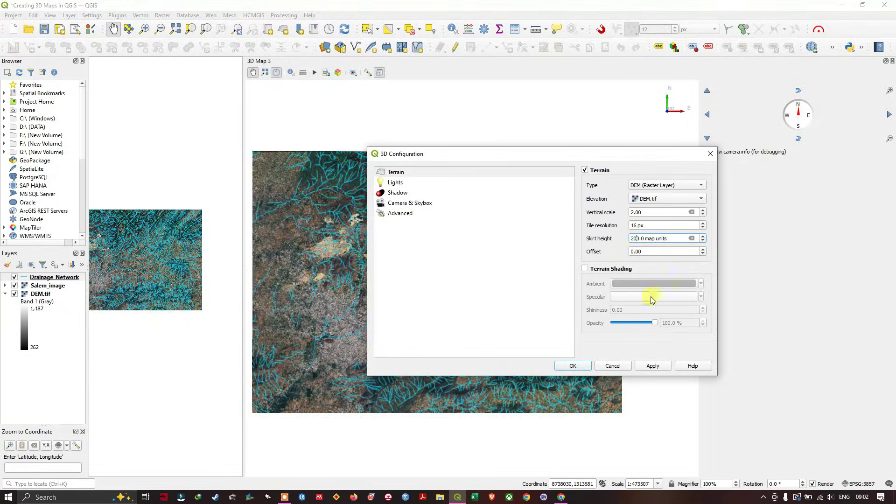
{"action": "left_click", "coordinate": [656, 366]}
{"action": "left_click", "coordinate": [573, 366]}
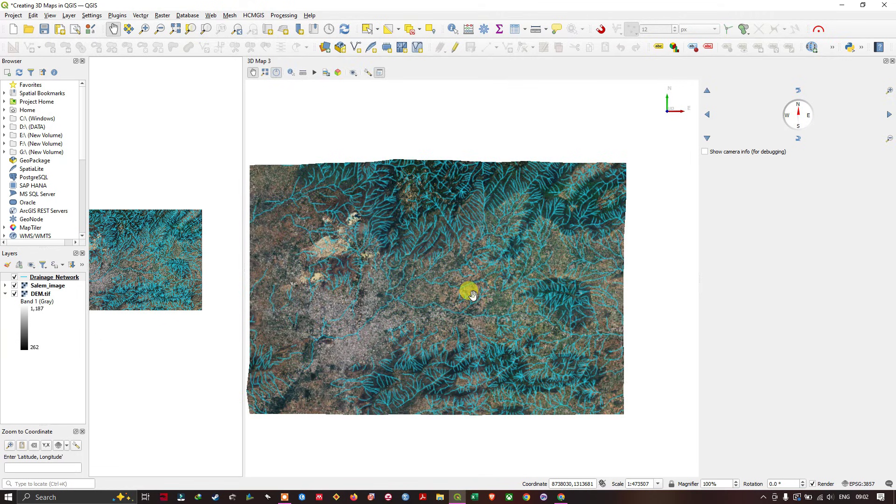
Examine the drainage lines draped over the 3D terrain from oblique angles, focusing on the hills and the city area
{"action": "left_click_drag", "start_coordinate": [470, 294], "coordinate": [510, 277]}
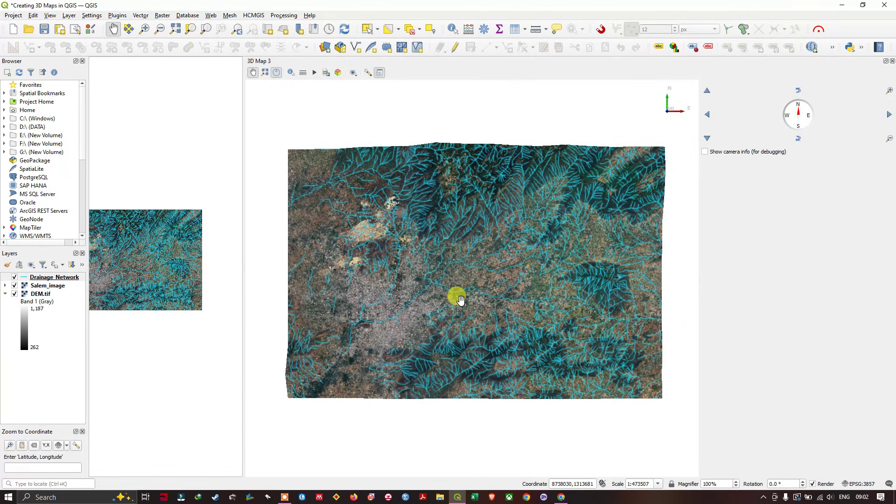
{"action": "left_click_drag", "start_coordinate": [459, 299], "coordinate": [500, 234]}
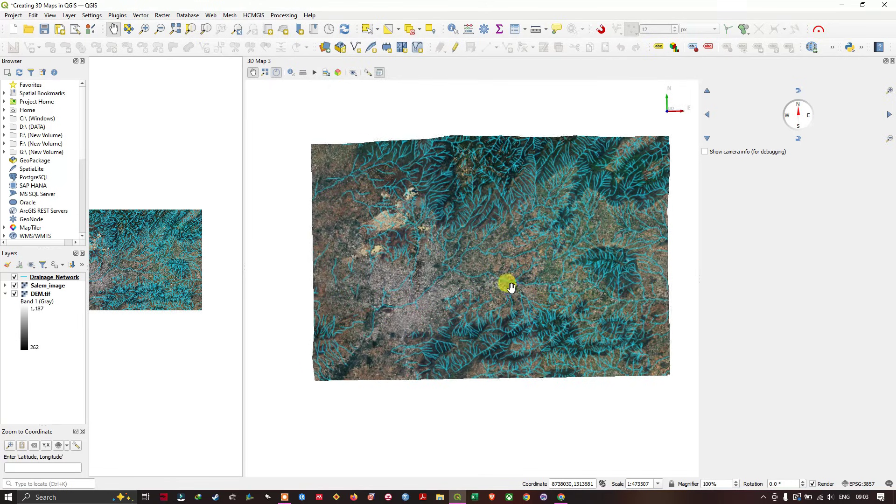
{"action": "middle_click_drag", "start_coordinate": [506, 280], "coordinate": [513, 340]}
{"action": "middle_click_drag", "start_coordinate": [469, 274], "coordinate": [510, 341]}
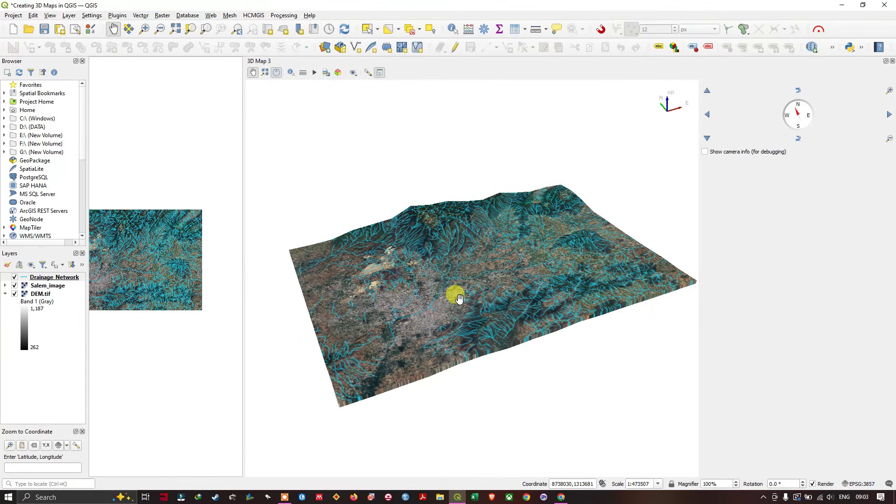
{"action": "middle_click_drag", "start_coordinate": [456, 296], "coordinate": [473, 338]}
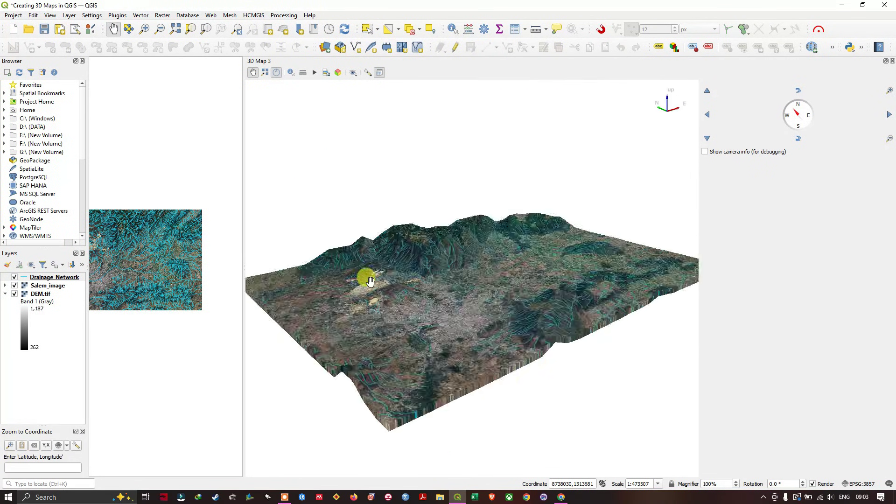
{"action": "scroll", "coordinate": [370, 281], "scroll_direction": "up", "scroll_amount": 3}
{"action": "middle_click_drag", "start_coordinate": [441, 286], "coordinate": [454, 271]}
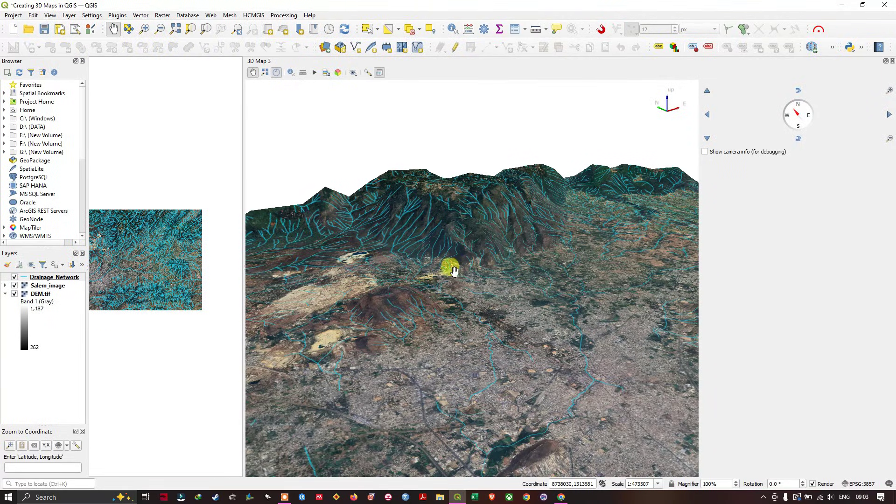
{"action": "middle_click_drag", "start_coordinate": [512, 267], "coordinate": [473, 273]}
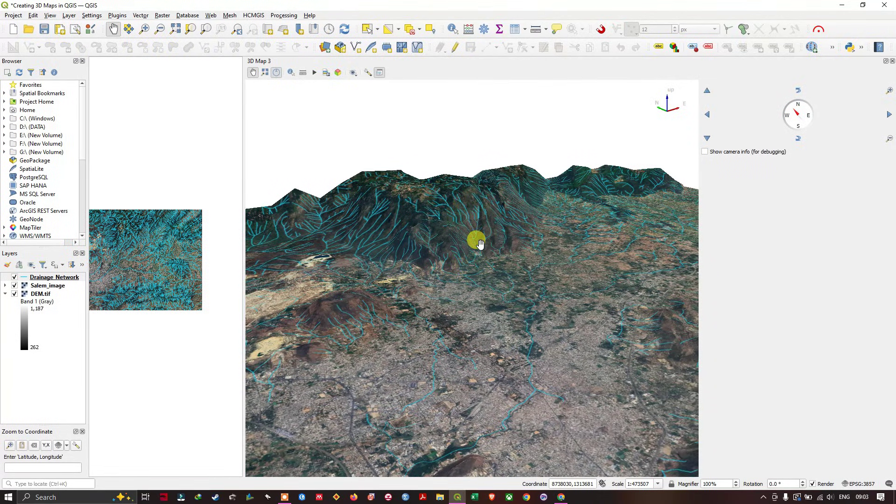
{"action": "middle_click_drag", "start_coordinate": [546, 260], "coordinate": [461, 238]}
{"action": "middle_click_drag", "start_coordinate": [521, 252], "coordinate": [526, 277]}
{"action": "middle_click_drag", "start_coordinate": [524, 330], "coordinate": [537, 282]}
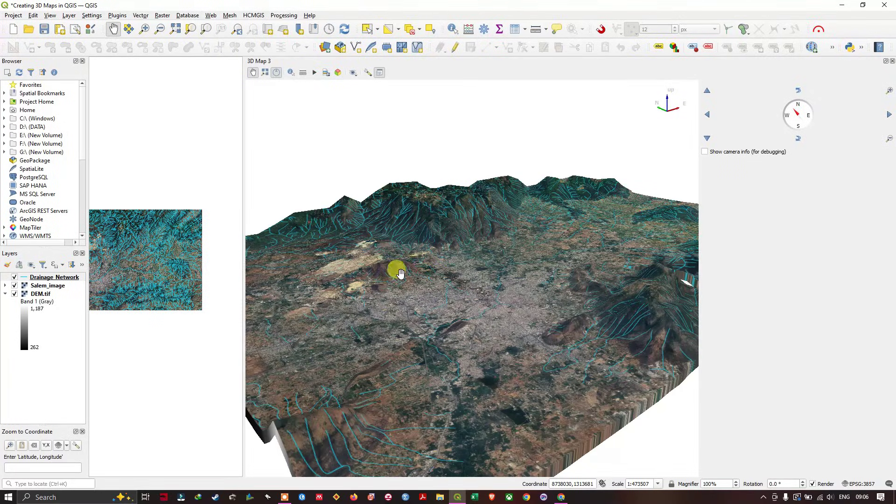
Frame the hills and city in the 3D map and save the view as a TIF image named 3D View in the Map folder
{"action": "scroll", "coordinate": [494, 252], "scroll_direction": "up", "scroll_amount": 2}
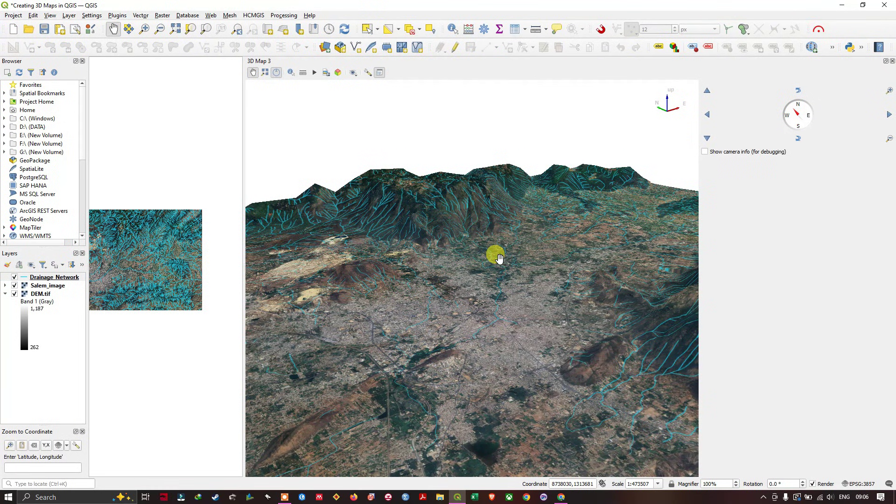
{"action": "left_click_drag", "start_coordinate": [419, 264], "coordinate": [499, 263]}
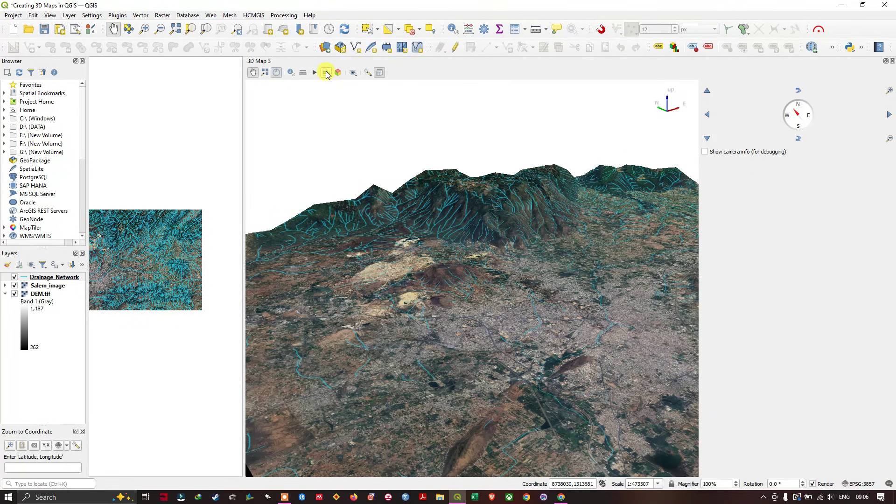
{"action": "left_click", "coordinate": [326, 73]}
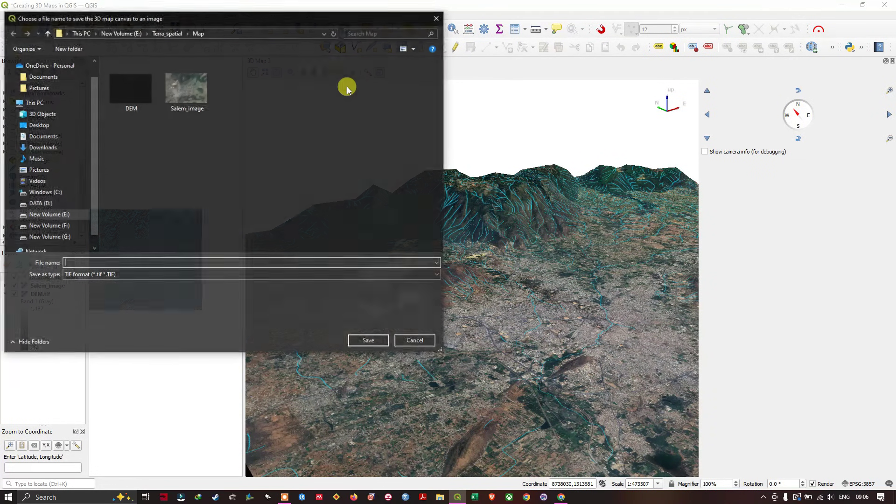
{"action": "left_click", "coordinate": [180, 263]}
{"action": "type", "text": "3D View"}
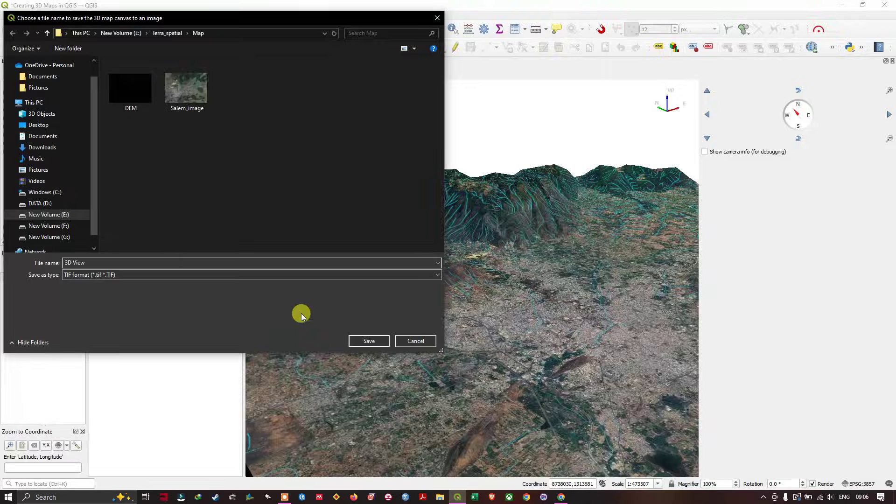
{"action": "left_click", "coordinate": [367, 340]}
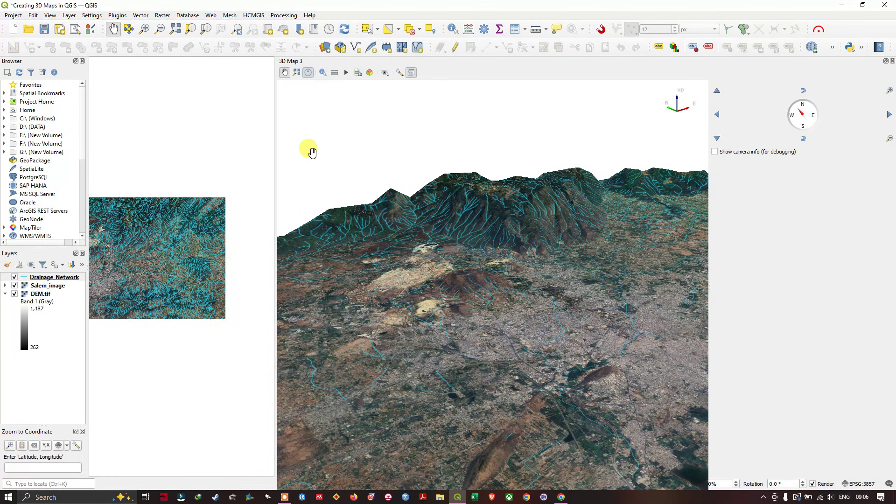
Open the saved 3D View image from the Map folder in File Explorer and inspect its drainage and terrain detail
{"action": "left_click", "coordinate": [440, 497]}
{"action": "double_click", "coordinate": [160, 119]}
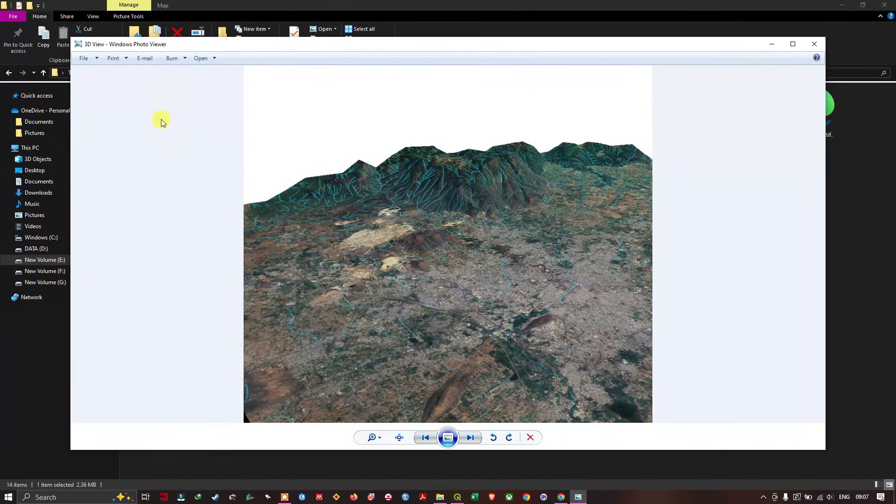
{"action": "scroll", "coordinate": [372, 237], "scroll_direction": "up", "scroll_amount": 2}
{"action": "scroll", "coordinate": [378, 230], "scroll_direction": "down", "scroll_amount": 3}
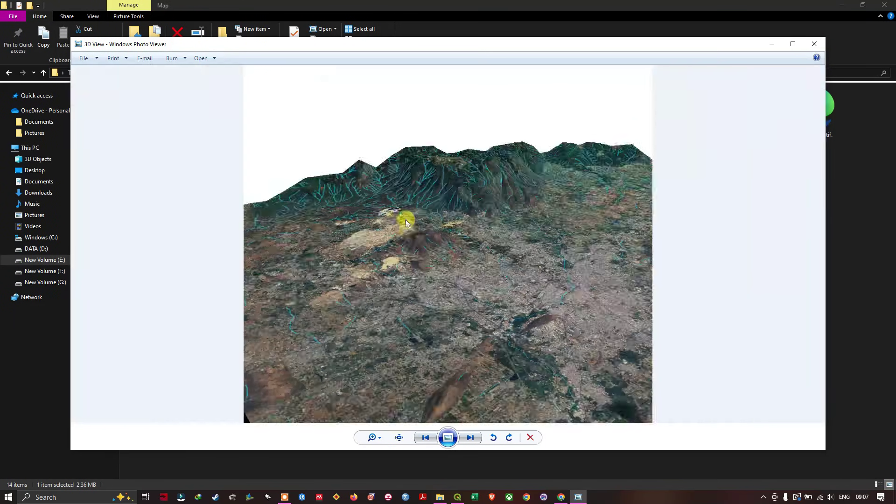
{"action": "scroll", "coordinate": [438, 228], "scroll_direction": "up", "scroll_amount": 2}
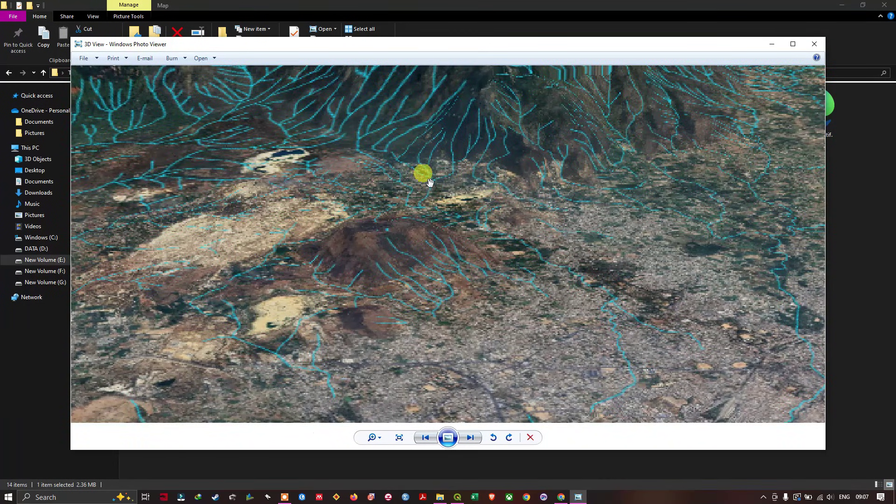
{"action": "scroll", "coordinate": [402, 329], "scroll_direction": "up", "scroll_amount": 2}
{"action": "left_click_drag", "start_coordinate": [536, 237], "coordinate": [370, 176]}
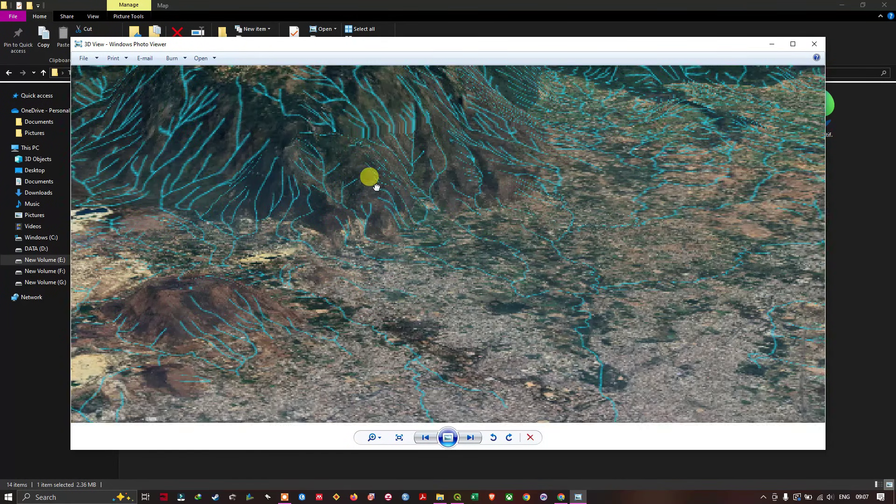
{"action": "scroll", "coordinate": [476, 194], "scroll_direction": "down", "scroll_amount": 4}
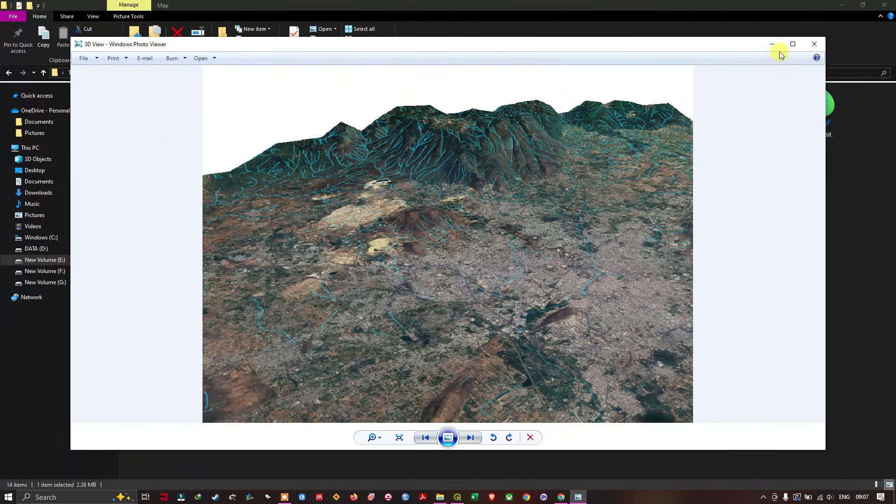
{"action": "left_click", "coordinate": [777, 45]}
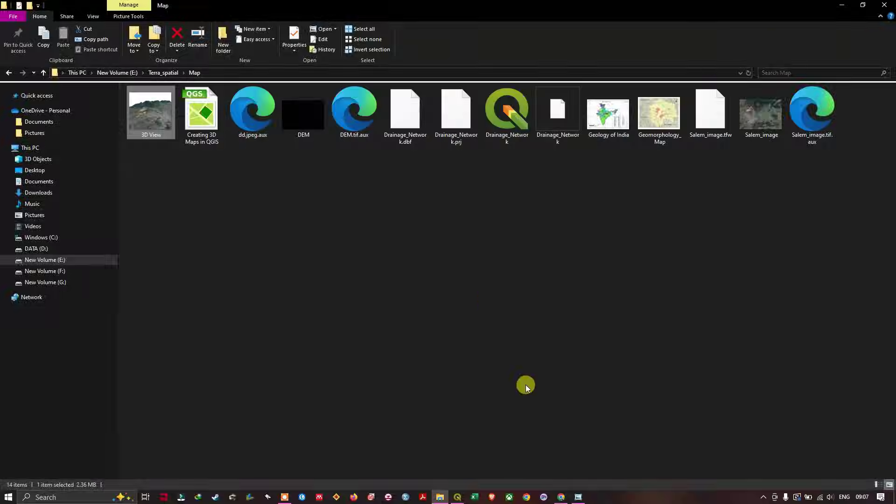
Switch back to QGIS, reposition the 3D terrain and create a print layout titled High Res 3D Image
{"action": "left_click", "coordinate": [457, 495]}
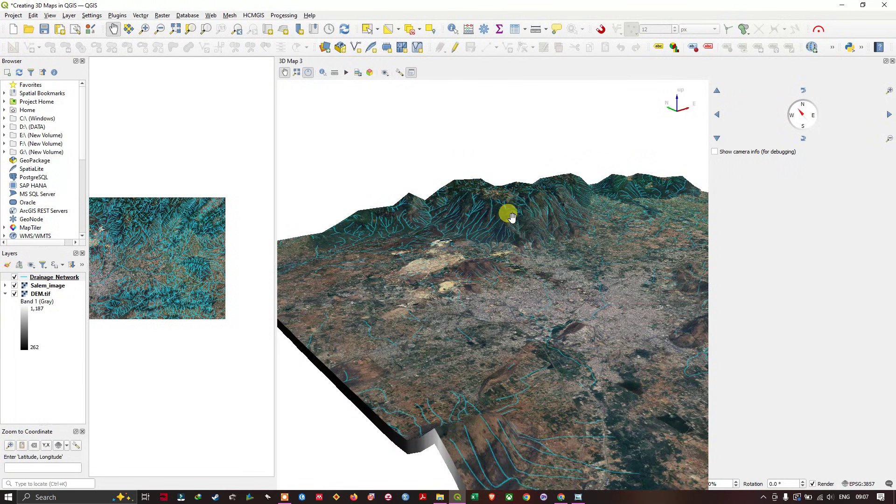
{"action": "left_click_drag", "start_coordinate": [544, 283], "coordinate": [437, 316]}
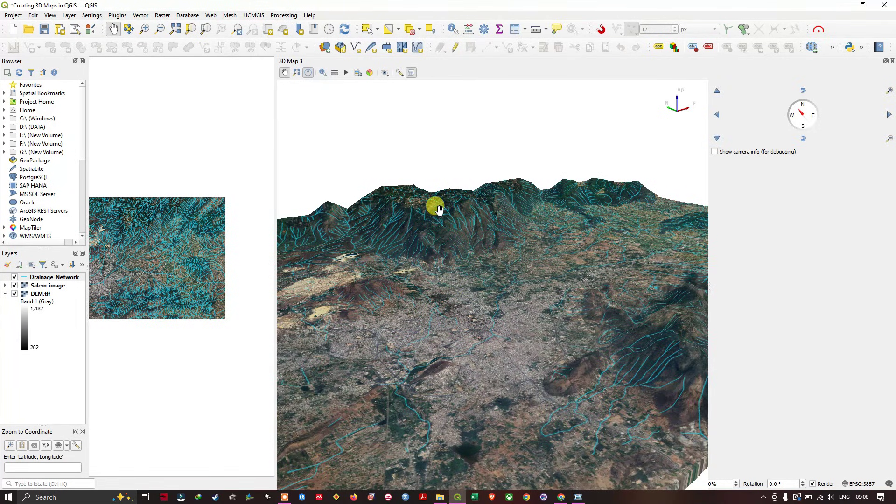
{"action": "left_click", "coordinate": [60, 32]}
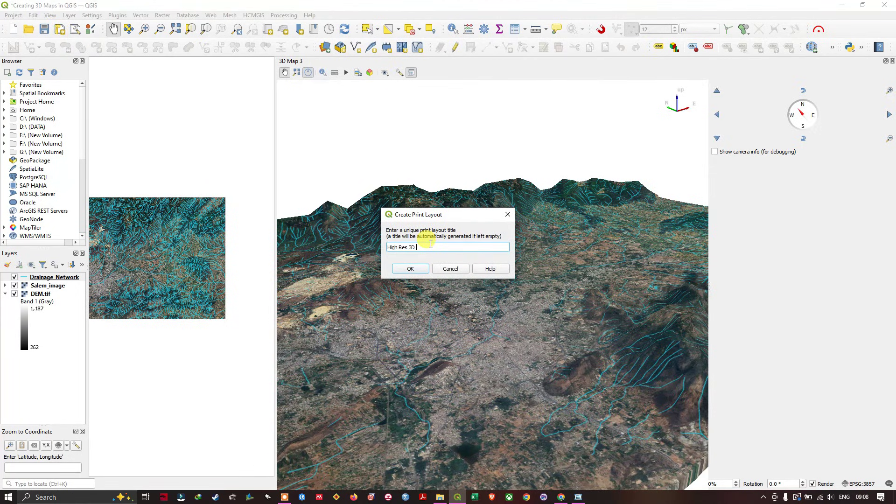
{"action": "left_click", "coordinate": [412, 267]}
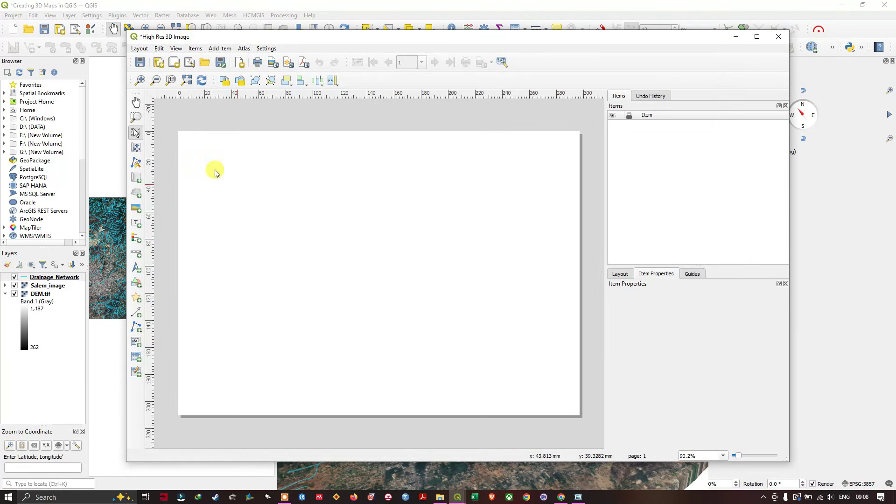
Add a 3D map item covering the whole layout page and copy its scene settings and camera pose from 3D Map 3
{"action": "left_click", "coordinate": [135, 195]}
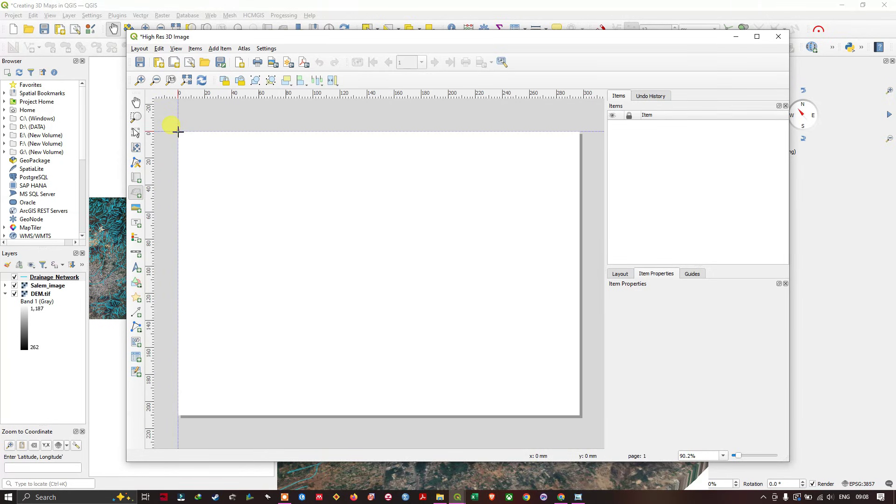
{"action": "left_click_drag", "start_coordinate": [179, 132], "coordinate": [576, 413]}
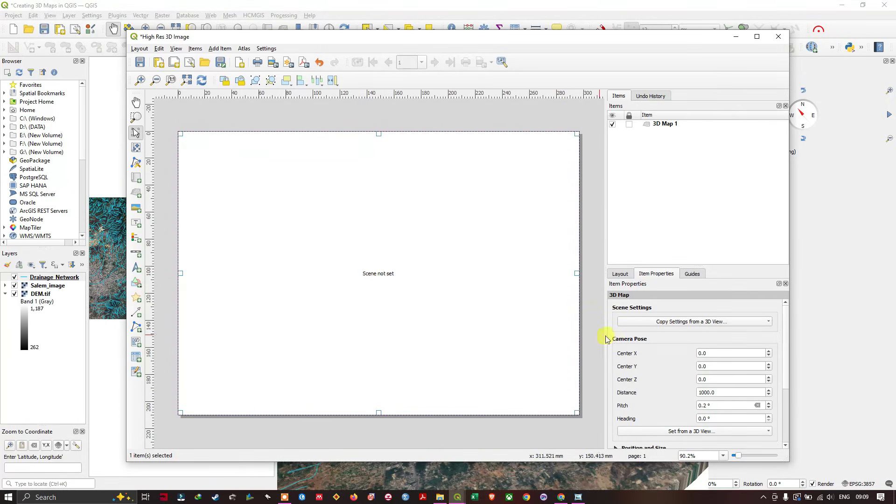
{"action": "left_click", "coordinate": [696, 322]}
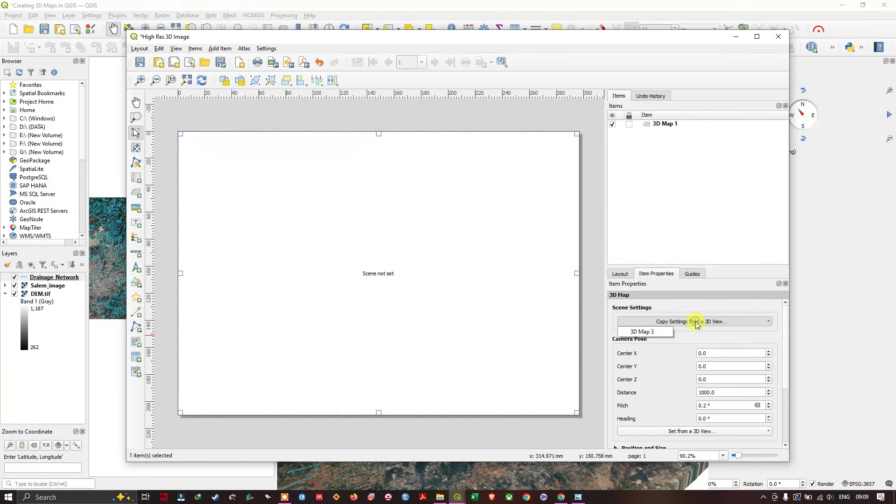
{"action": "left_click", "coordinate": [642, 332]}
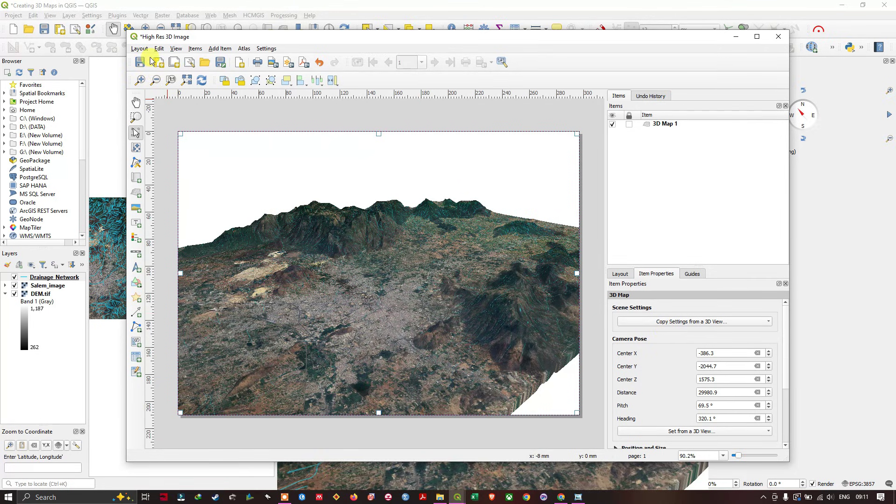
Export the layout as a TIF image named High Res 3D Image at 700 dpi with a page width of 8192 px
{"action": "left_click", "coordinate": [141, 50]}
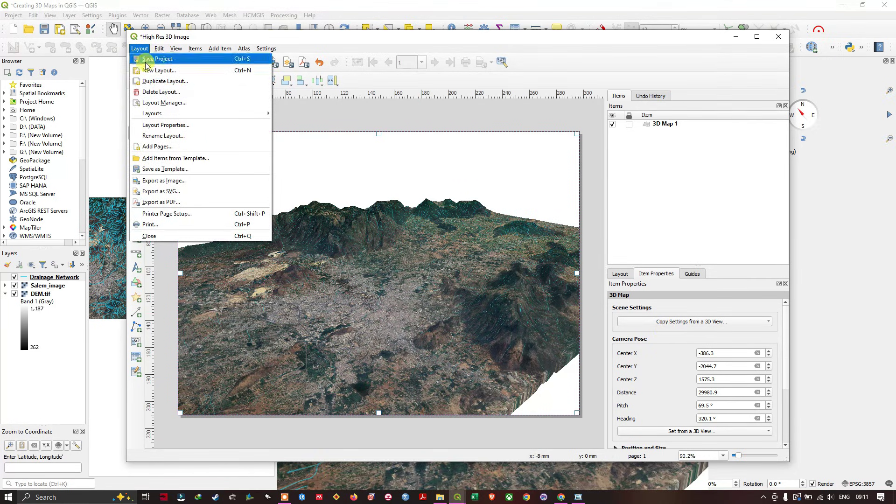
{"action": "left_click", "coordinate": [174, 186]}
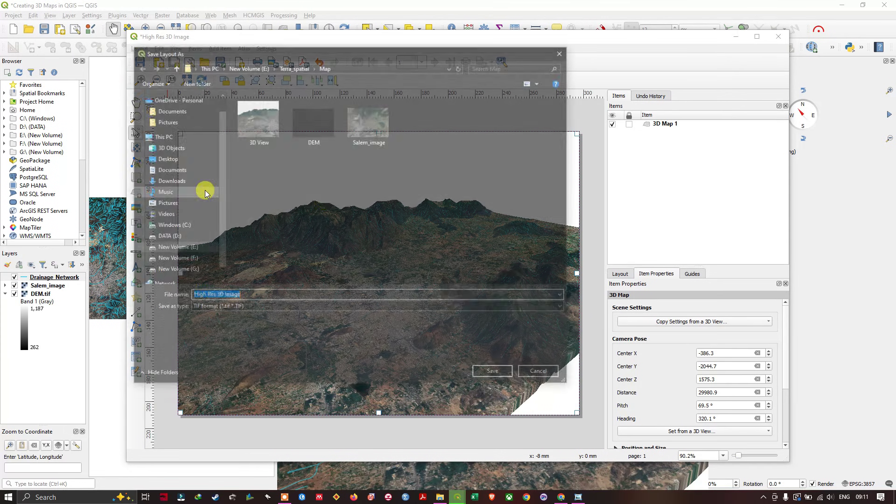
{"action": "left_click", "coordinate": [246, 296]}
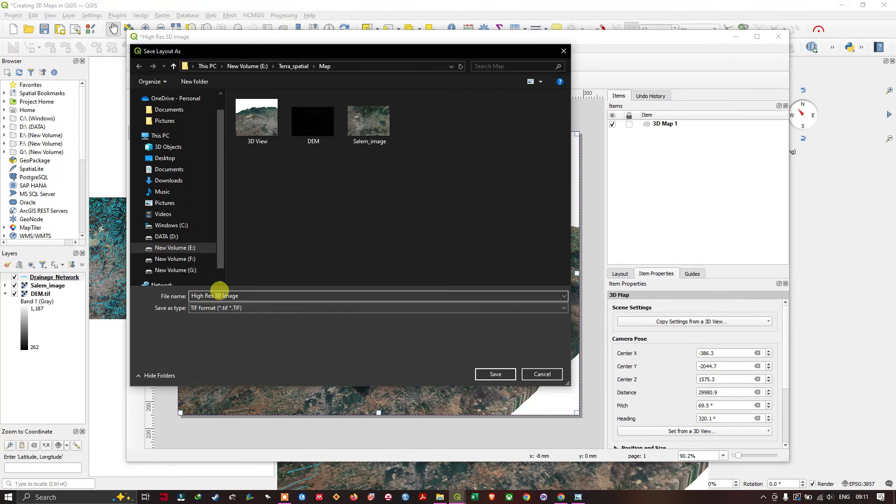
{"action": "left_click", "coordinate": [493, 374]}
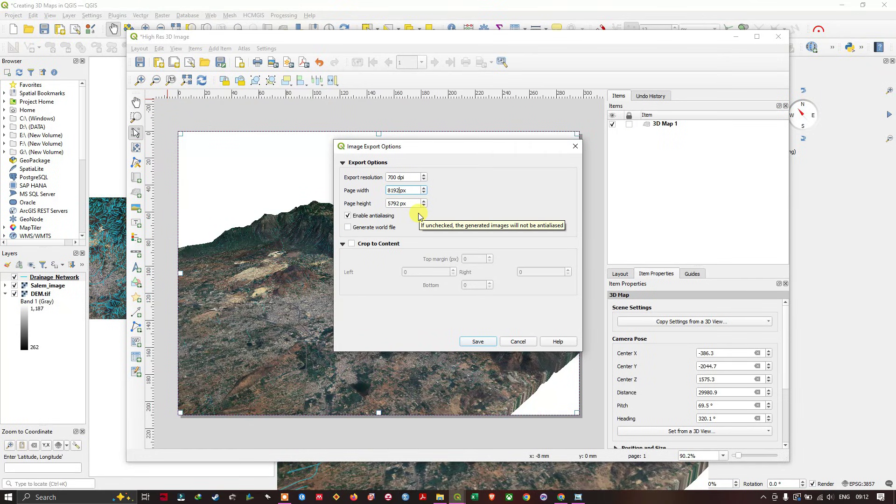
{"action": "left_click", "coordinate": [474, 342]}
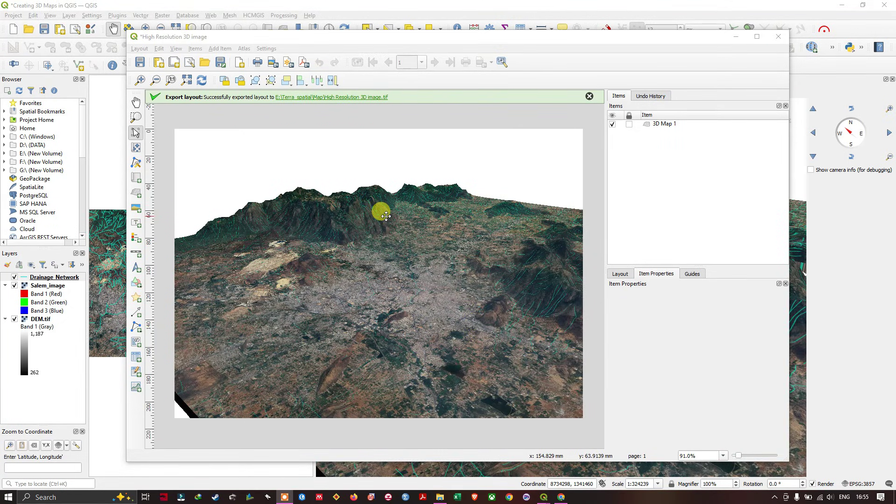
Switch to the Map folder in File Explorer and view the exported High Resolution 3D image, checking its terrain and drainage detail
{"action": "left_click", "coordinate": [439, 497]}
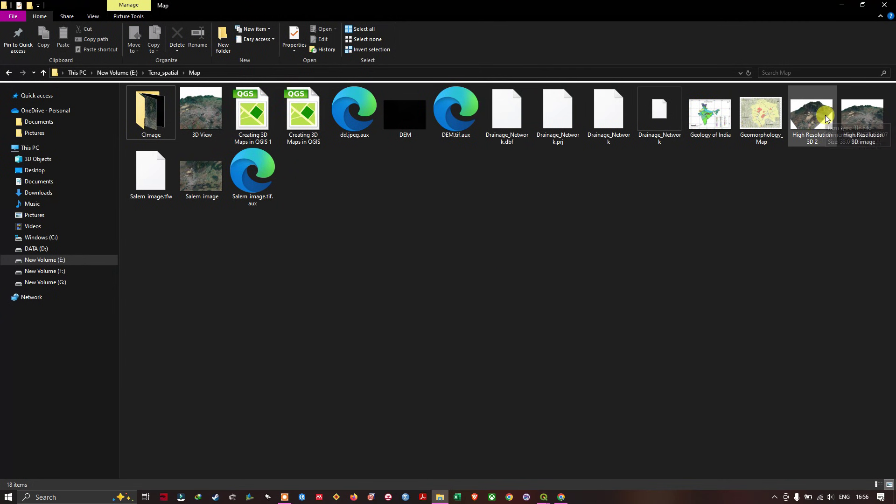
{"action": "left_click", "coordinate": [868, 116]}
{"action": "double_click", "coordinate": [867, 115]}
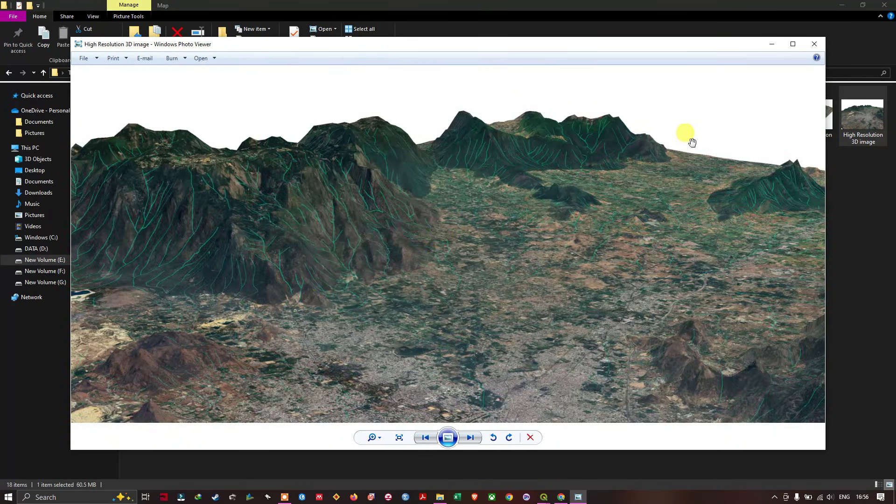
{"action": "left_click", "coordinate": [822, 40]}
Open the High Resolution 3D 2 image from the Map folder and examine the mountain's detail up close and in a maximized view
{"action": "double_click", "coordinate": [813, 120]}
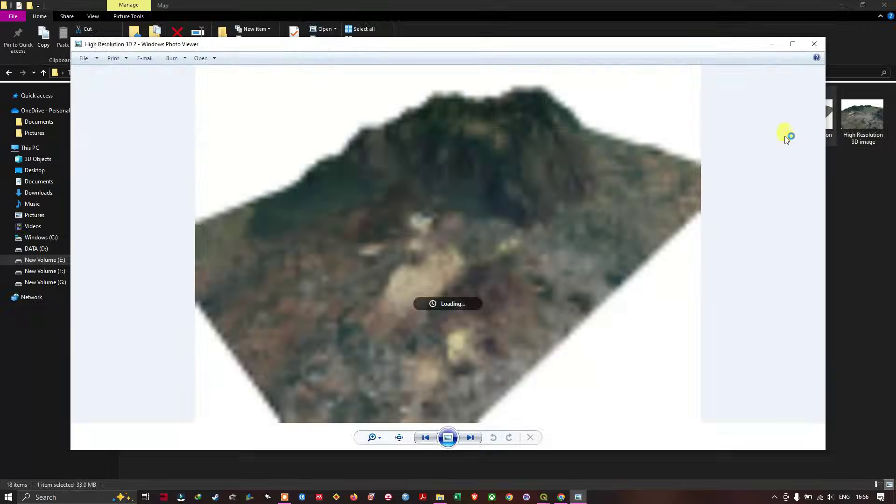
{"action": "scroll", "coordinate": [398, 169], "scroll_direction": "up", "scroll_amount": 2}
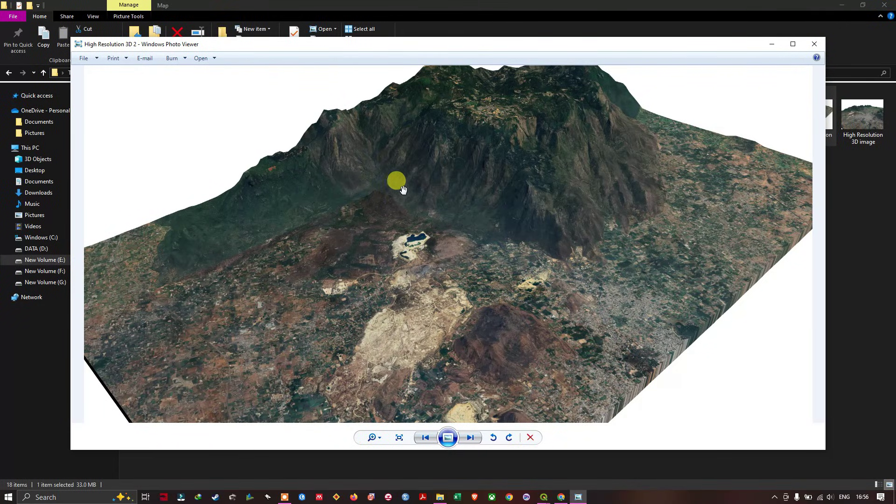
{"action": "scroll", "coordinate": [490, 190], "scroll_direction": "up", "scroll_amount": 5}
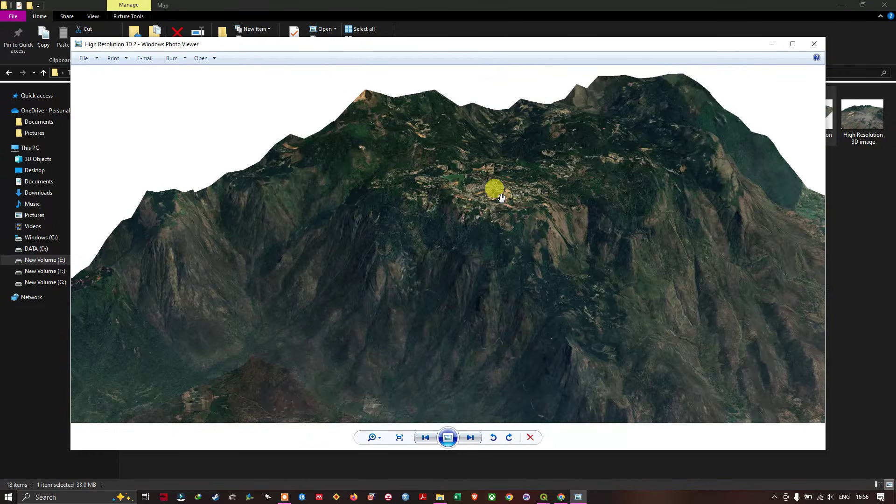
{"action": "scroll", "coordinate": [466, 154], "scroll_direction": "down", "scroll_amount": 4}
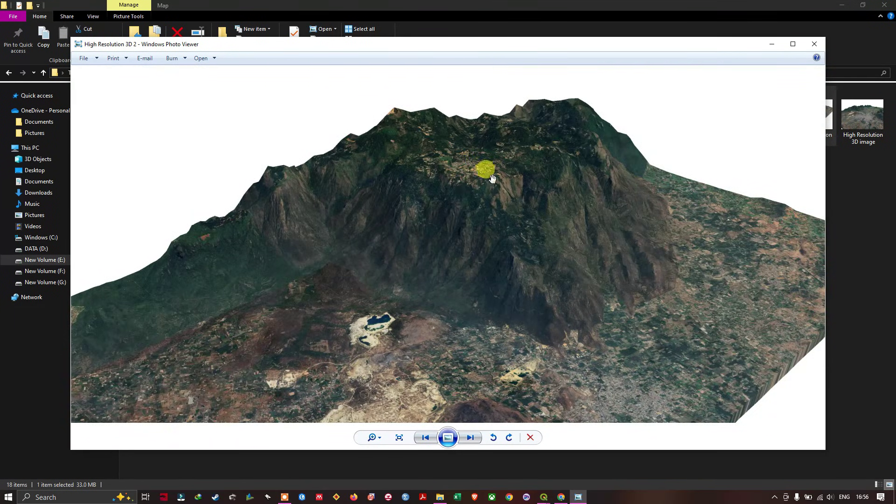
{"action": "left_click", "coordinate": [792, 44]}
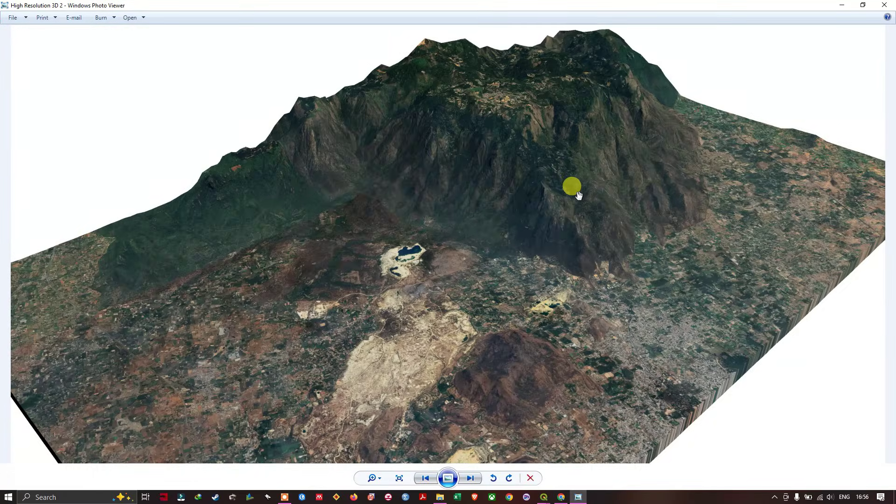
{"action": "scroll", "coordinate": [578, 195], "scroll_direction": "down", "scroll_amount": 1}
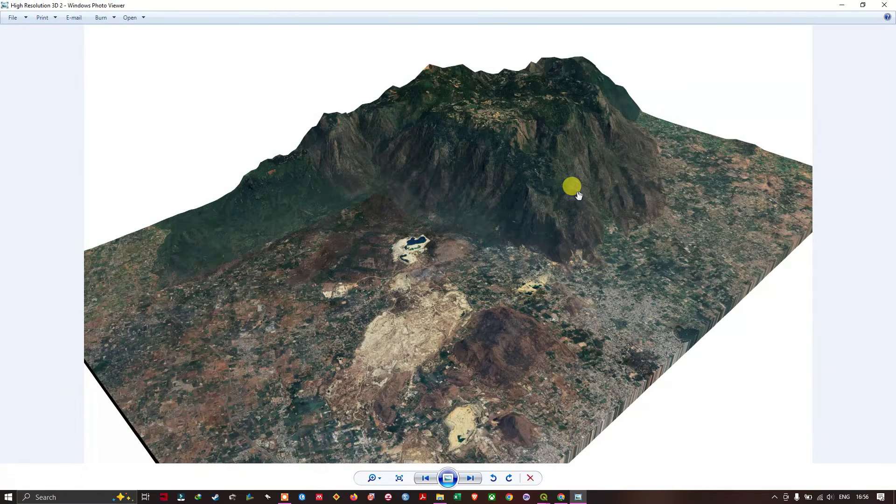
Switch back to QGIS and review the main window's 3D map view and the High Resolution 3D image layout
{"action": "left_click", "coordinate": [543, 497]}
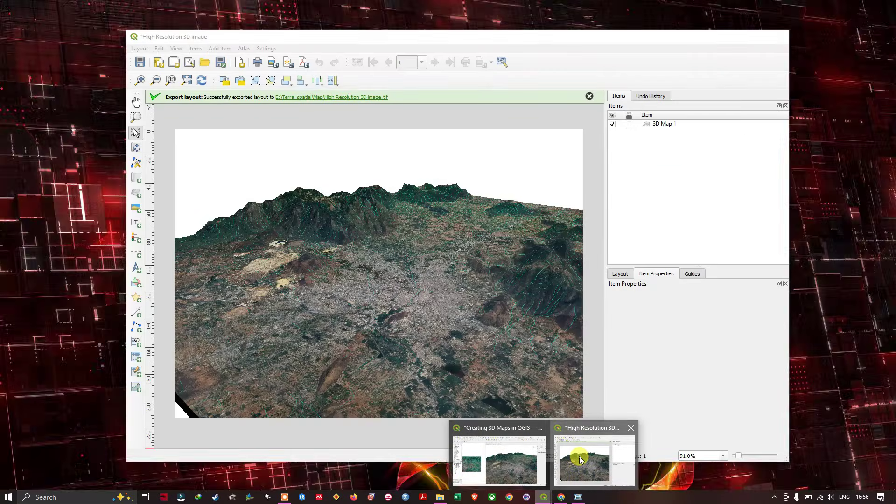
{"action": "left_click", "coordinate": [579, 458]}
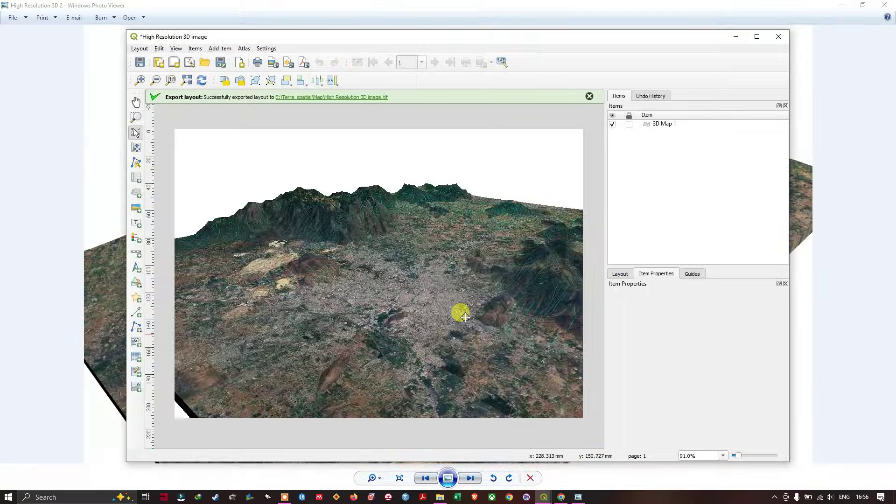
{"action": "left_click", "coordinate": [543, 497]}
{"action": "left_click", "coordinate": [518, 470]}
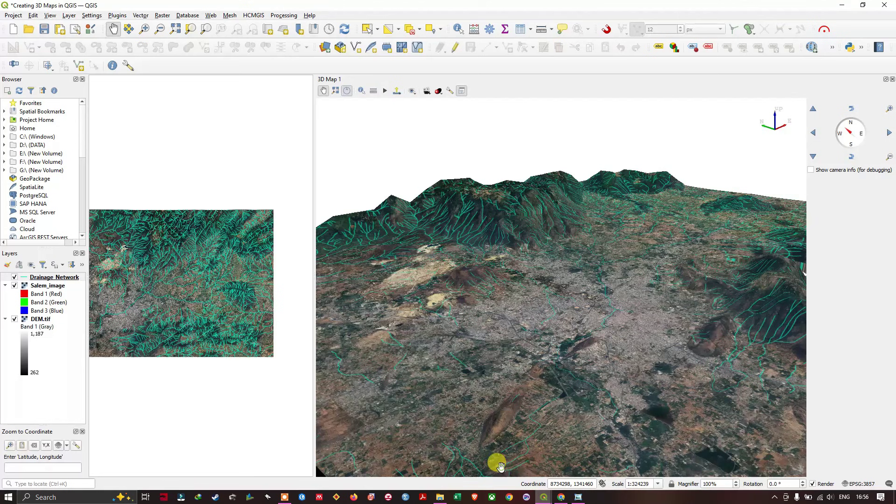
{"action": "left_click", "coordinate": [543, 496]}
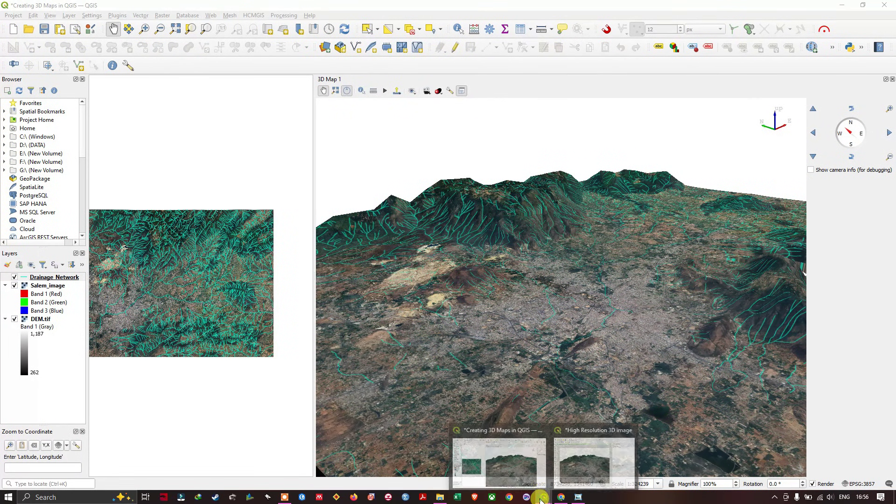
{"action": "left_click", "coordinate": [566, 457]}
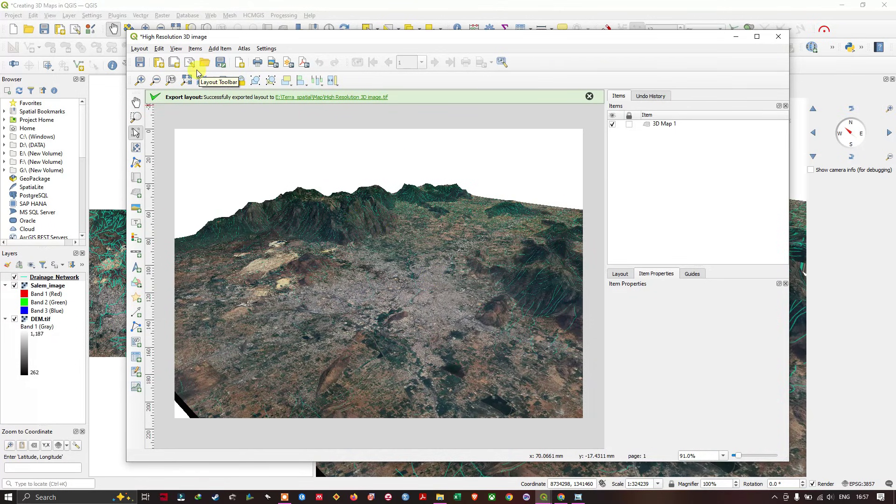
{"action": "left_click", "coordinate": [273, 62]}
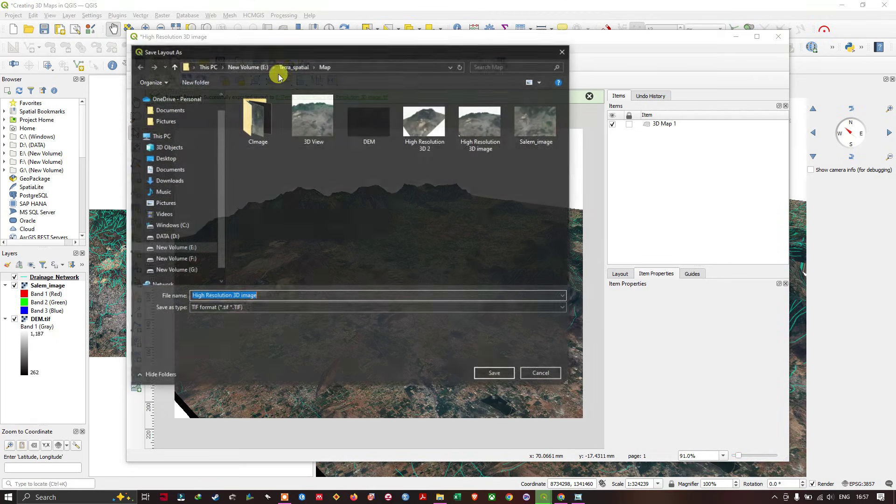
{"action": "left_click", "coordinate": [306, 293]}
{"action": "type", "text": "4"}
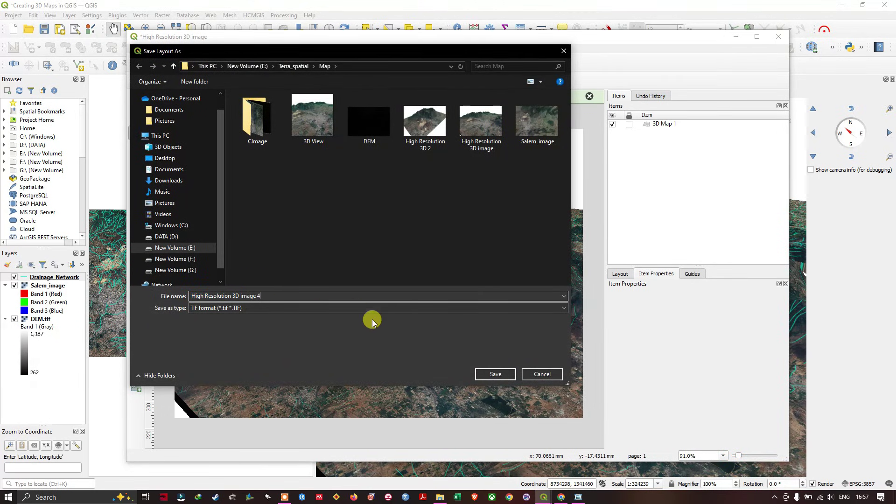
{"action": "left_click", "coordinate": [483, 374]}
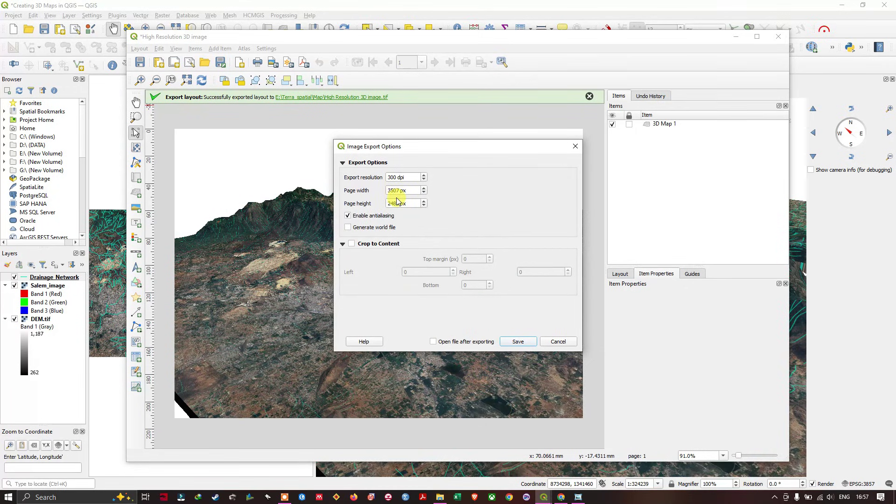
{"action": "left_click", "coordinate": [398, 178]}
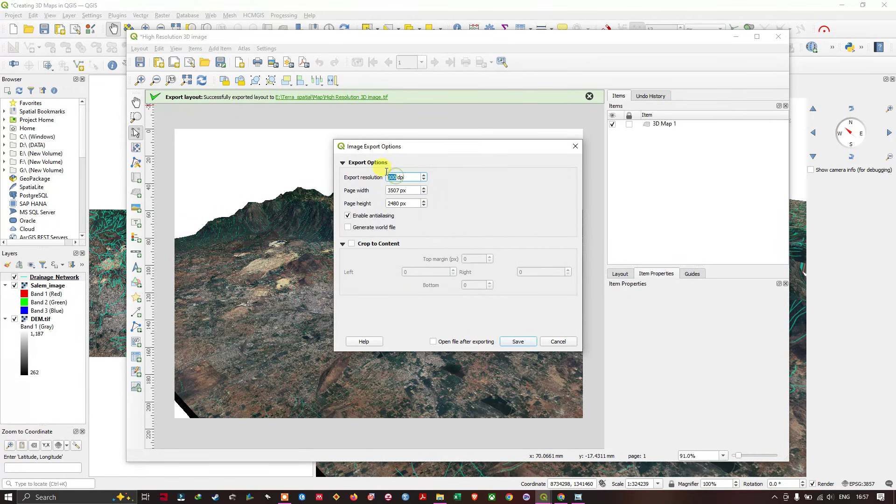
{"action": "left_click_drag", "start_coordinate": [396, 177], "coordinate": [385, 176]}
{"action": "left_click", "coordinate": [554, 344]}
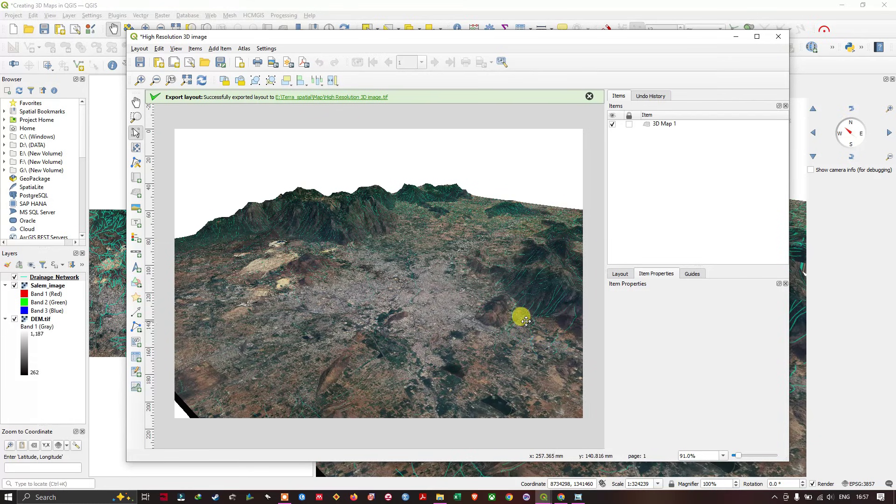